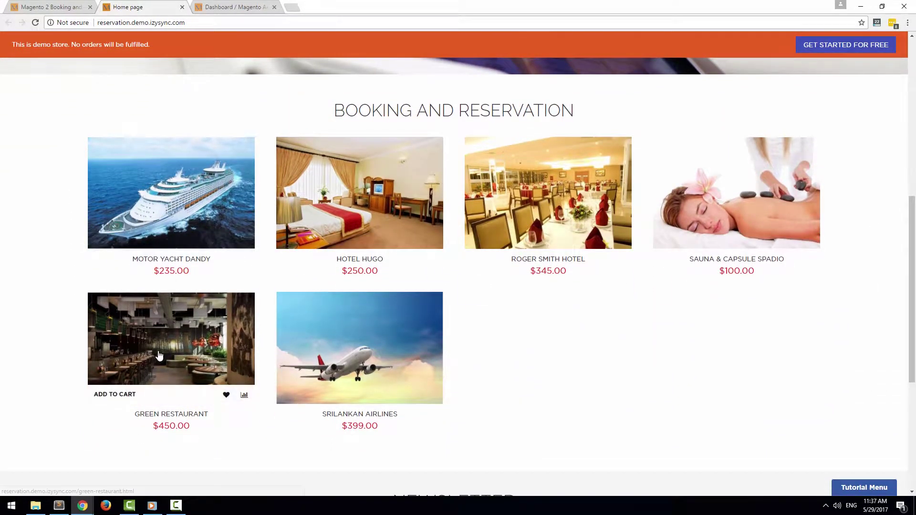
Open the Green Restaurant product page from the storefront home page listing
click(115, 394)
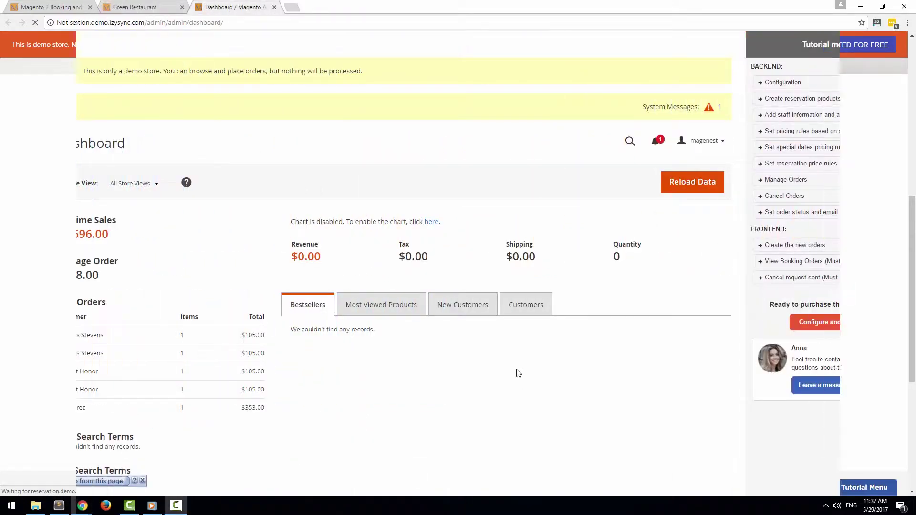
Navigate to Stores > Configuration > Magenest > Booking And Reservation Configuration
click(22, 316)
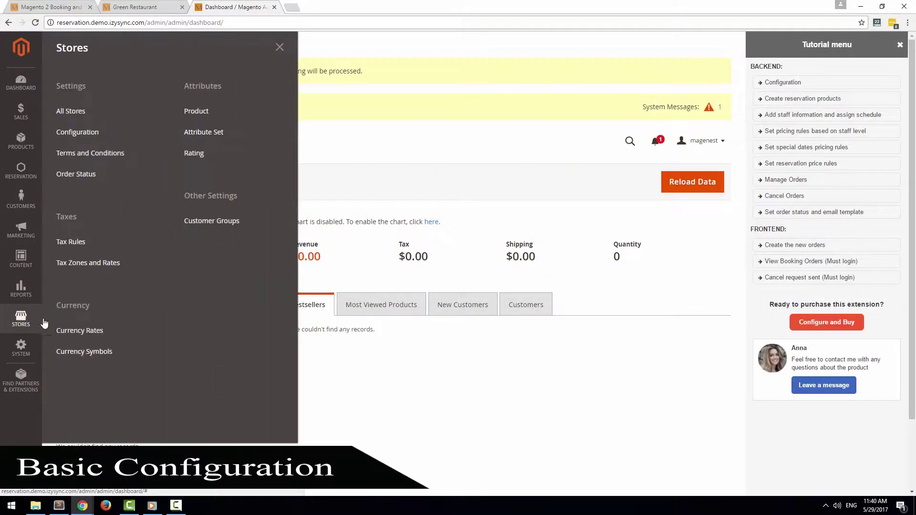
click(83, 139)
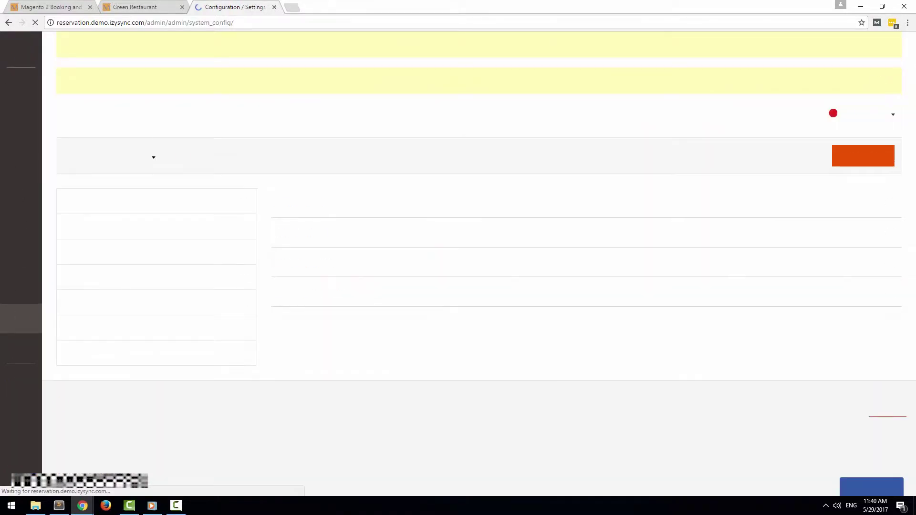
scroll(336, 271, down, 5)
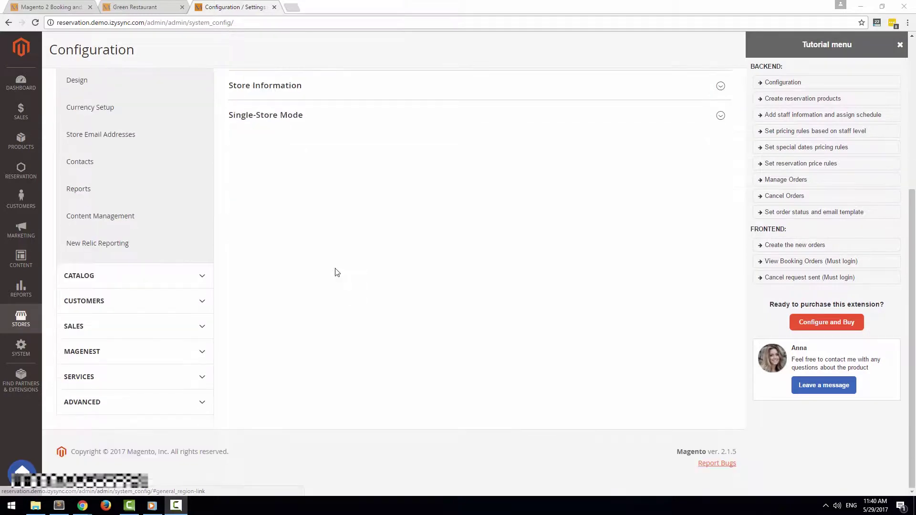
click(159, 352)
click(152, 384)
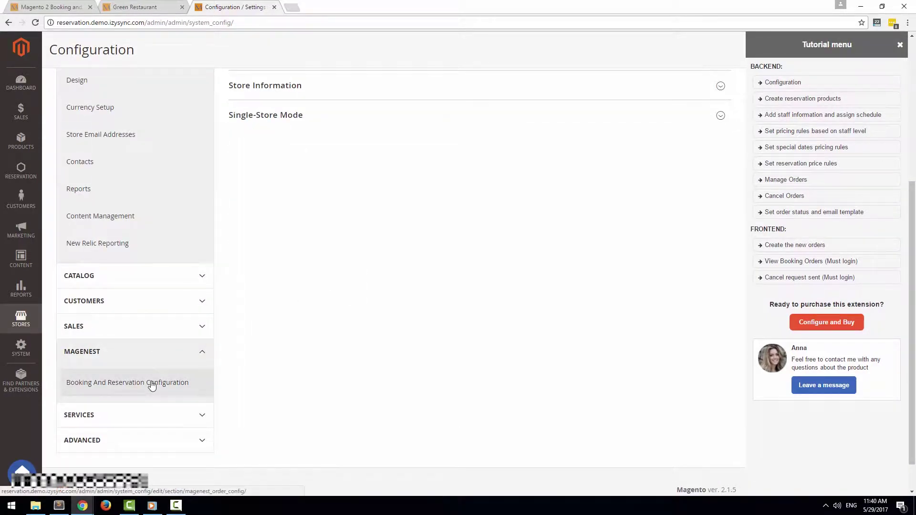
Keep Default Reservation Status as Confirmed and Email Sender as General Contact
click(536, 264)
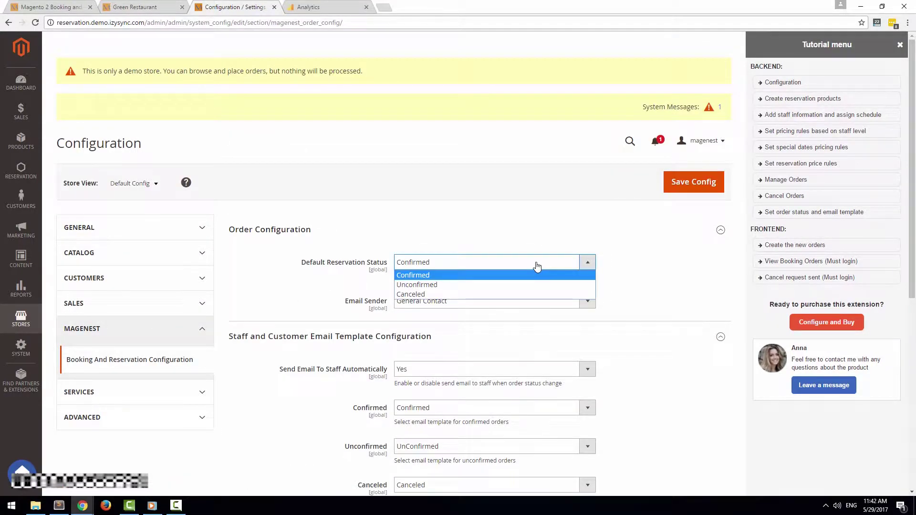
scroll(537, 266, down, 1)
click(567, 215)
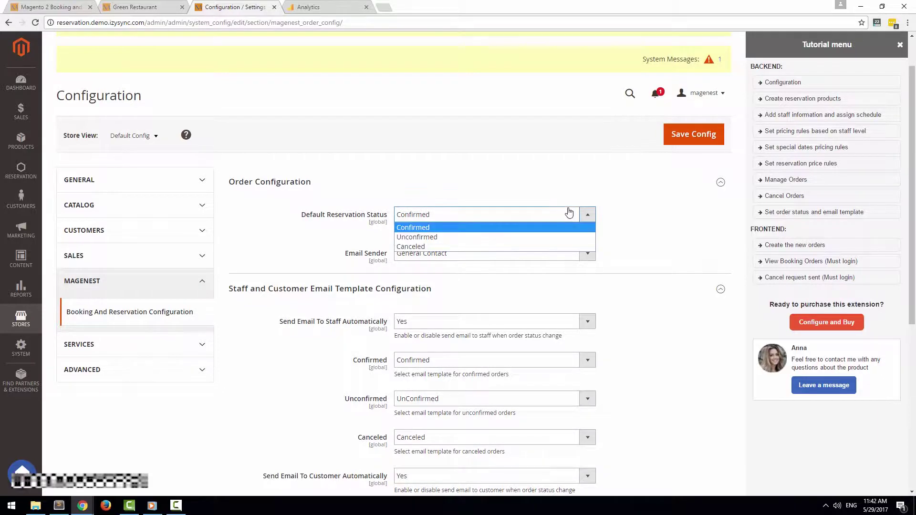
click(480, 231)
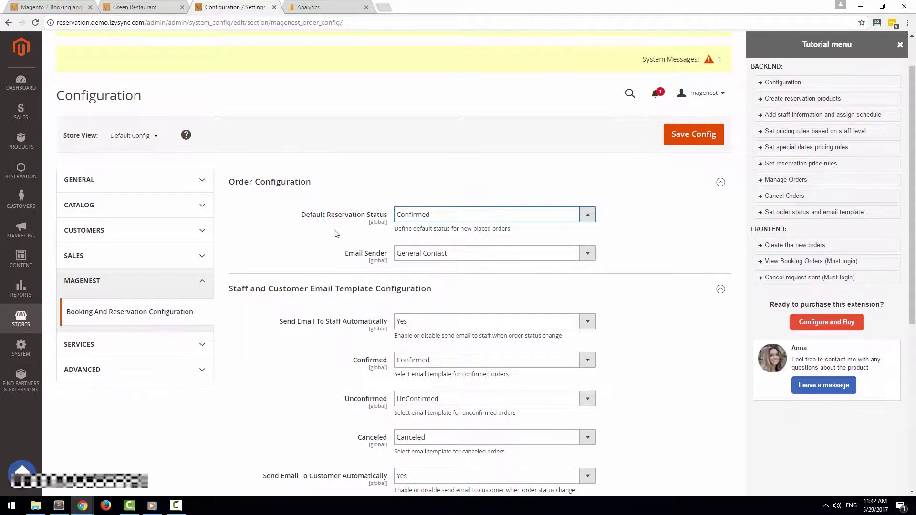
key(F10)
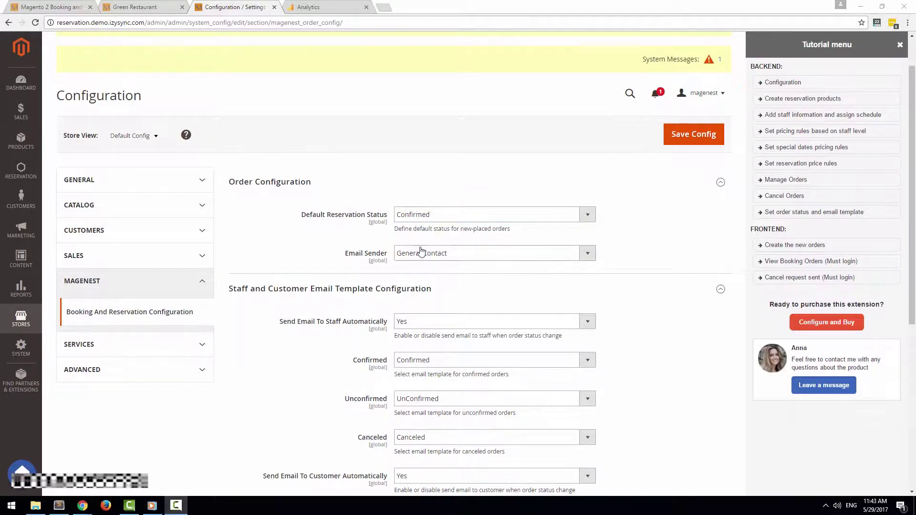
click(420, 252)
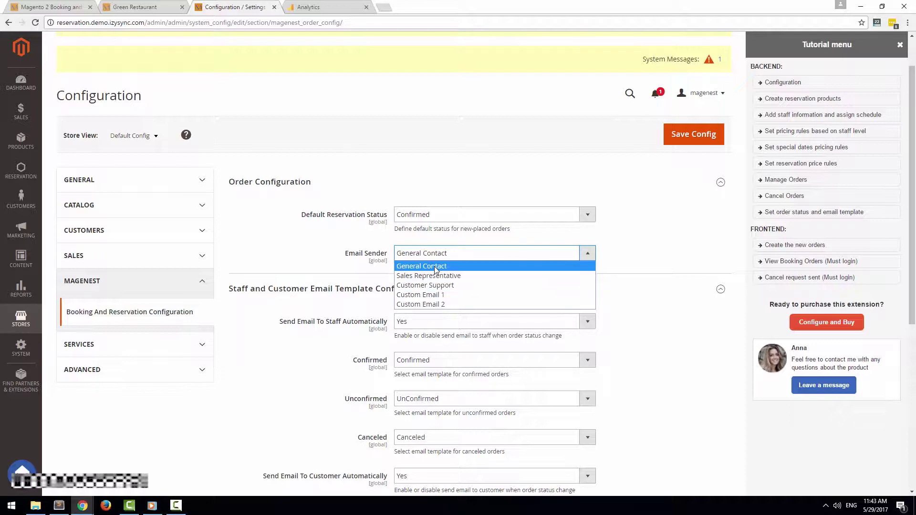
click(434, 269)
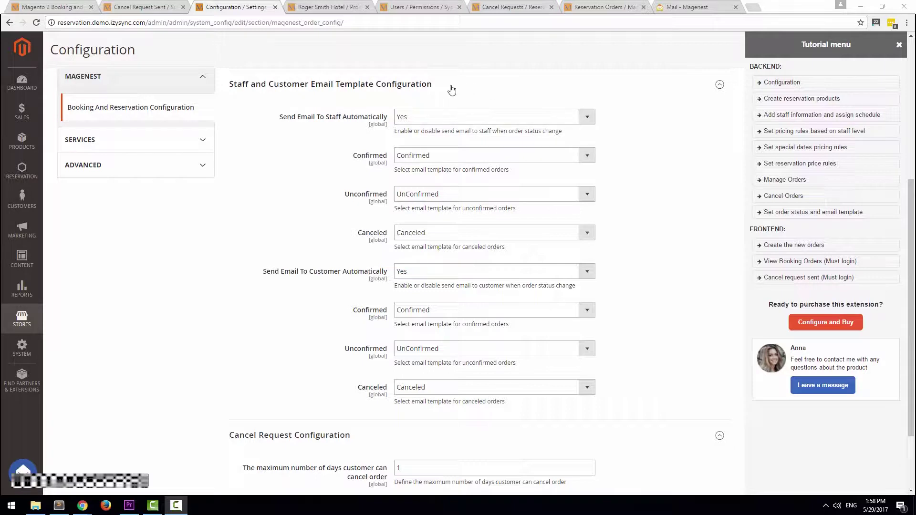
Review the automatic staff/customer email settings, keeping the Confirmed template for confirmed orders
click(587, 118)
click(588, 120)
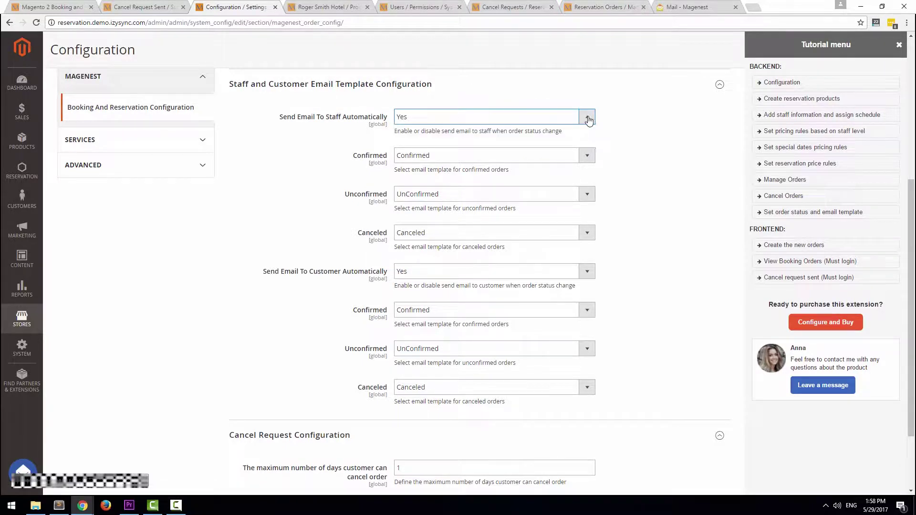
click(590, 271)
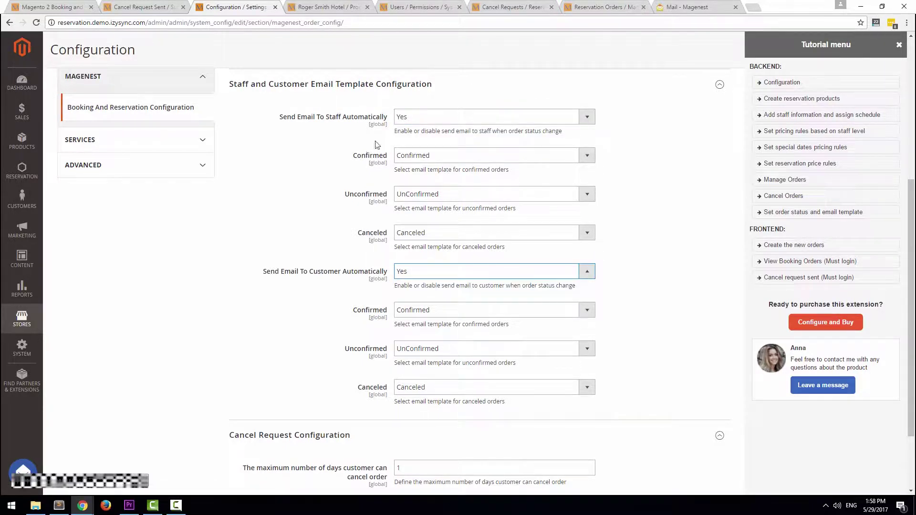
click(444, 160)
click(448, 167)
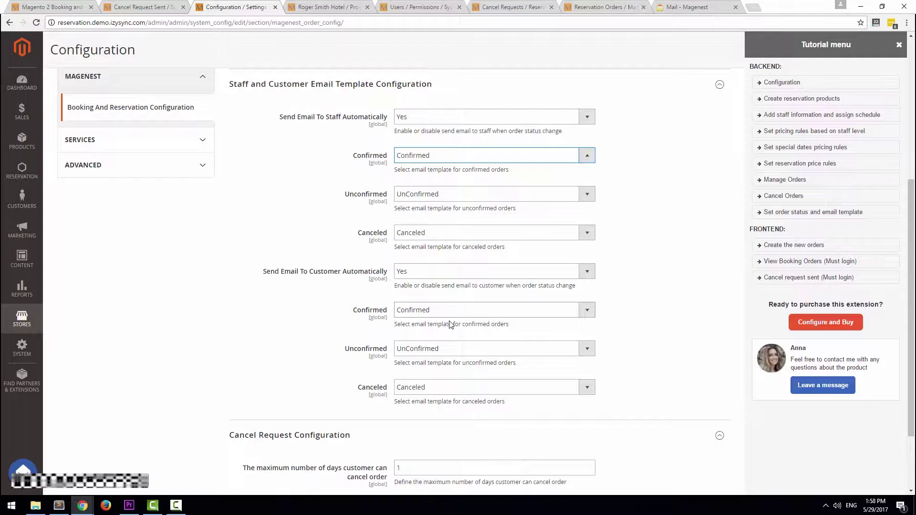
Set the maximum number of days a customer can cancel an order to 5
scroll(449, 324, down, 1)
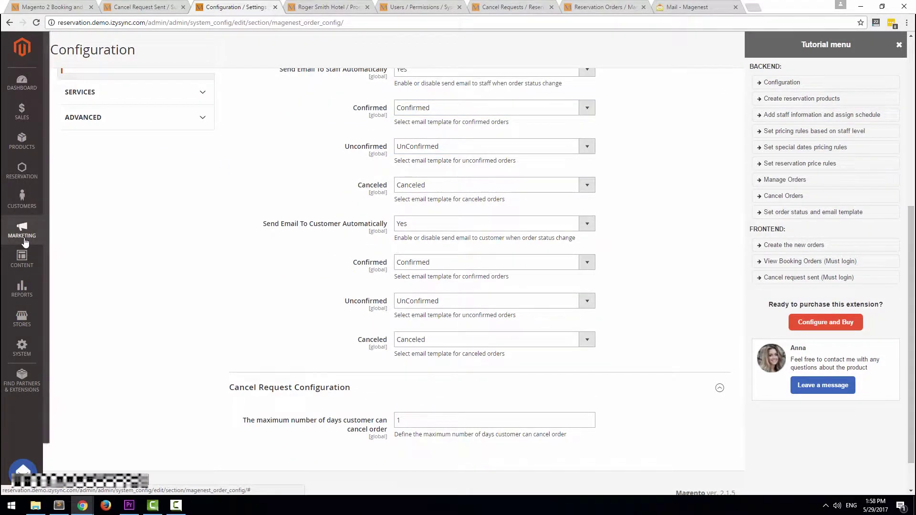
click(25, 242)
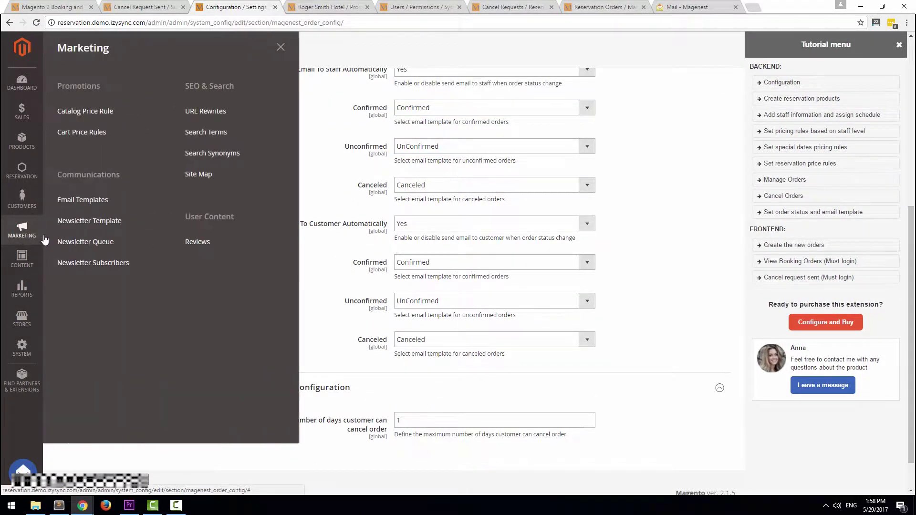
click(655, 340)
scroll(655, 340, down, 1)
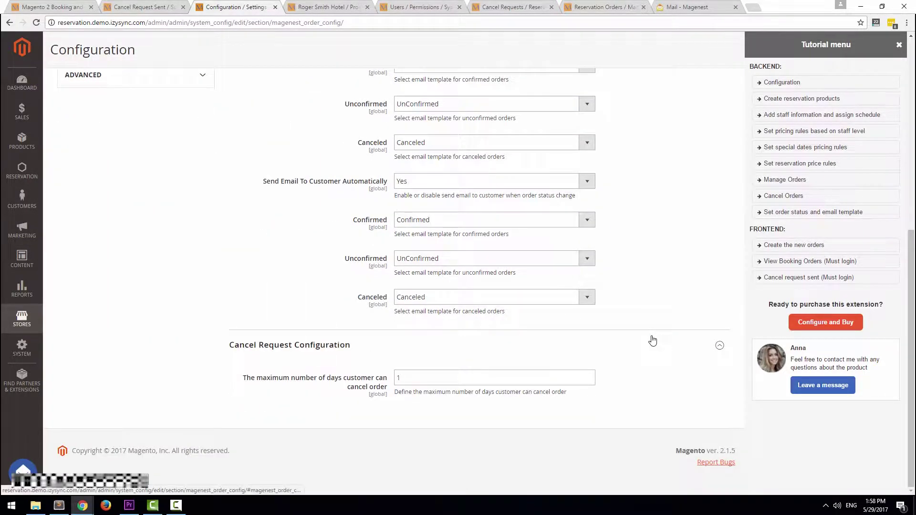
click(385, 377)
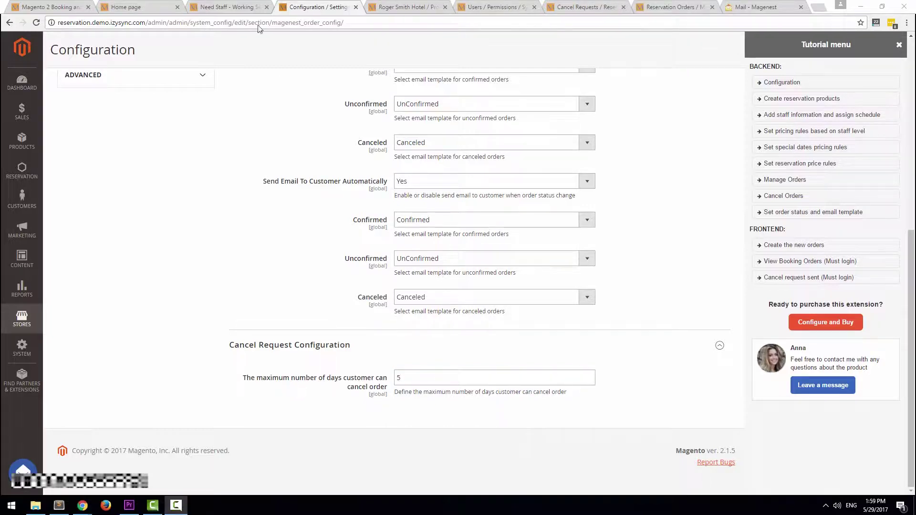
View the Sauna & Capsule Spadio reservation calendar, then cancel the Reservation dialog
click(230, 7)
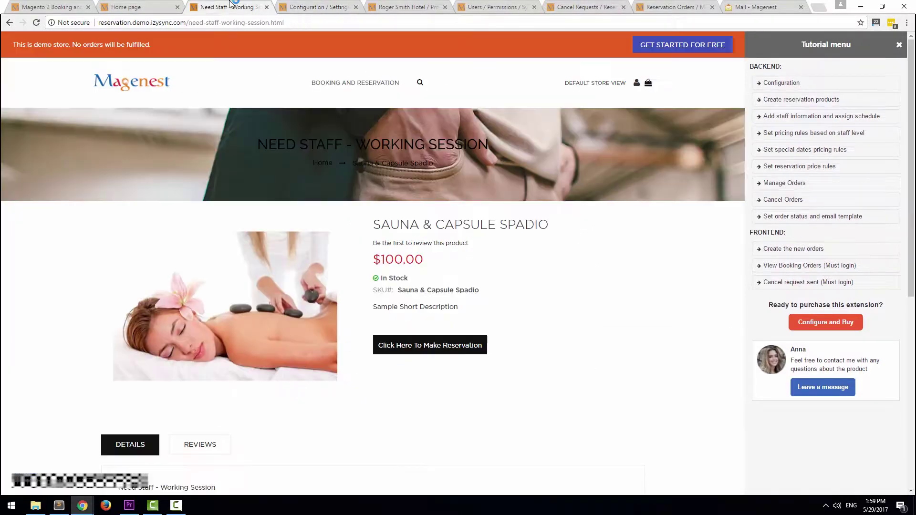
click(422, 347)
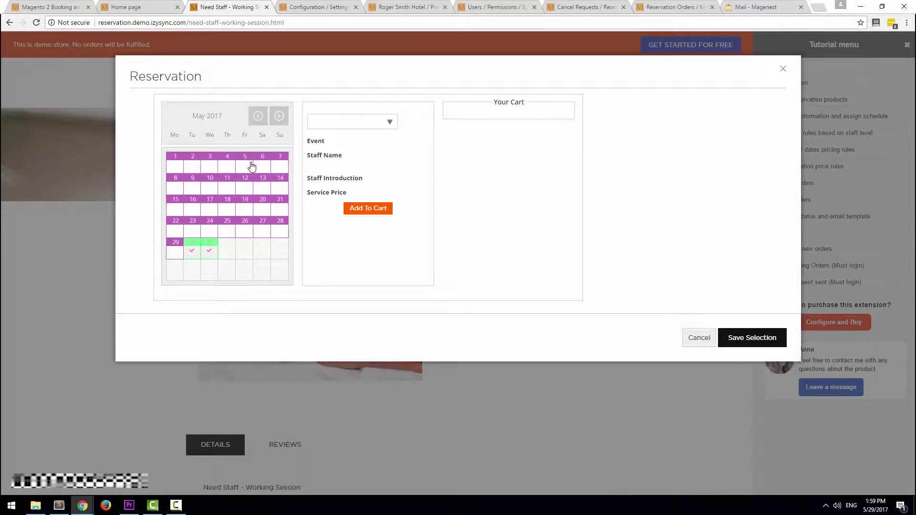
click(698, 337)
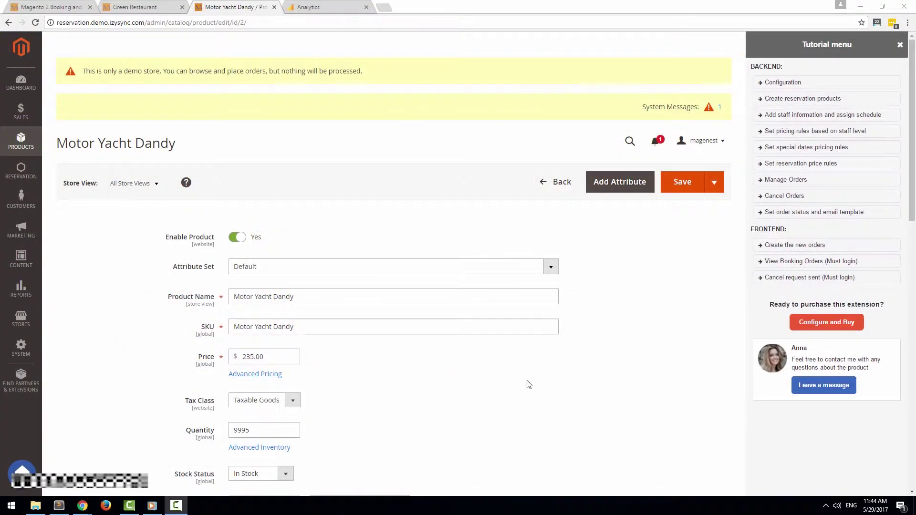
Confirm Motor Yacht Dandy's Magenest Reservation Product setting stays Yes
scroll(527, 384, down, 12)
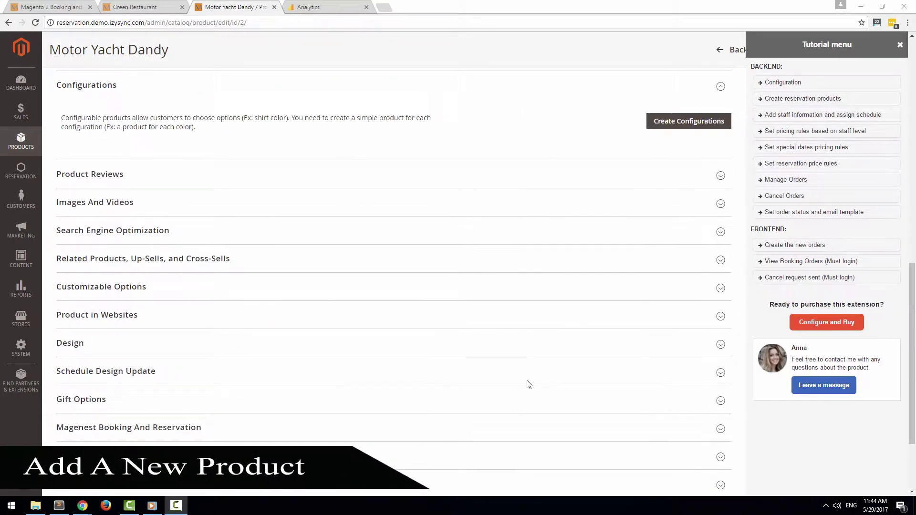
scroll(527, 384, down, 3)
click(178, 325)
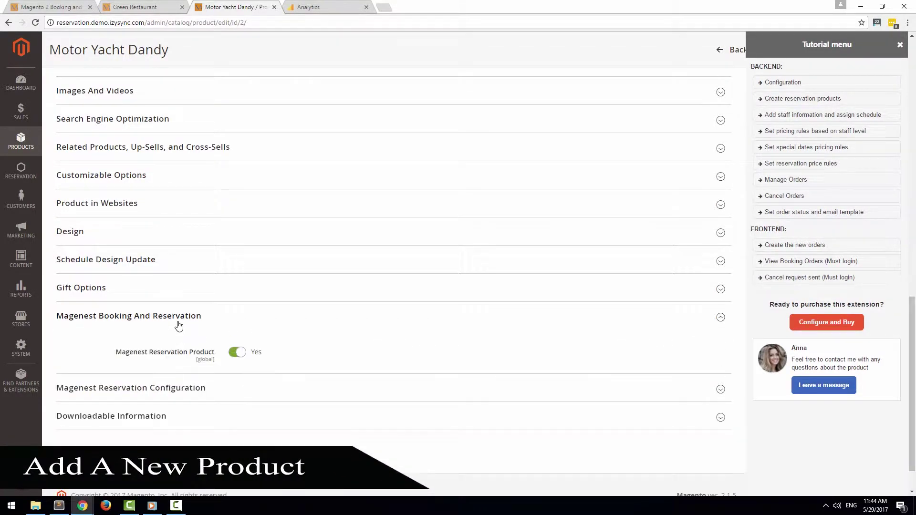
click(241, 352)
click(244, 353)
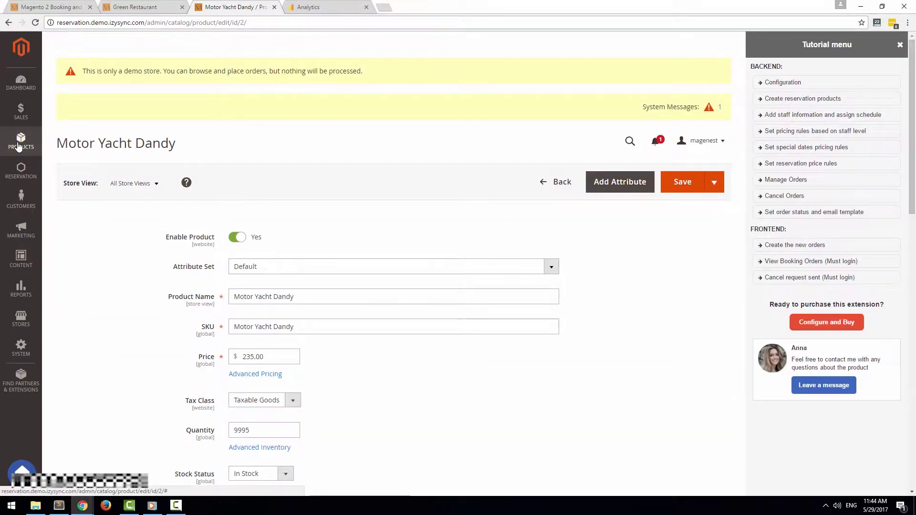
Go to Products > Catalog and start a new product with Add Product
click(20, 142)
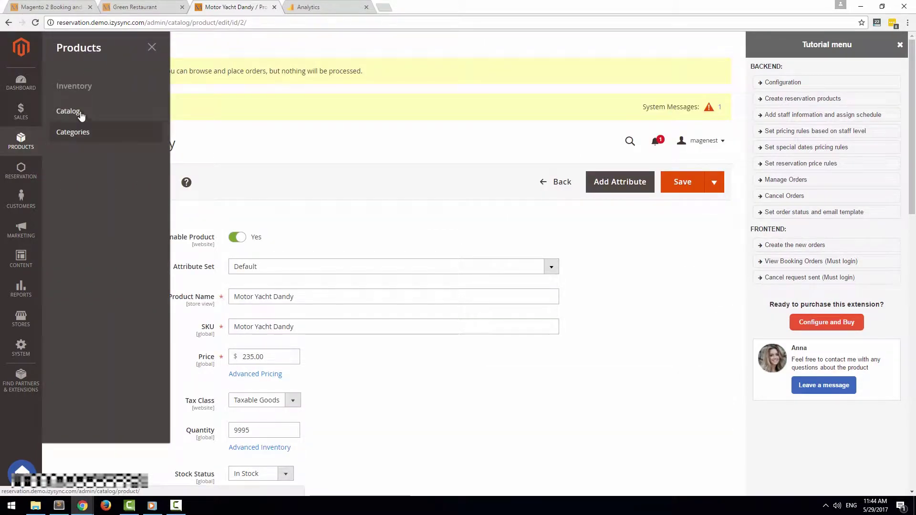
click(68, 111)
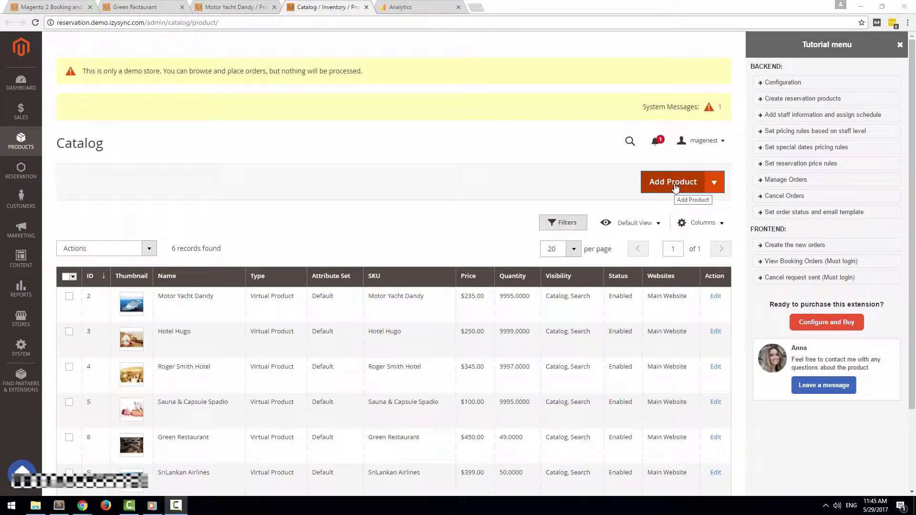
click(673, 182)
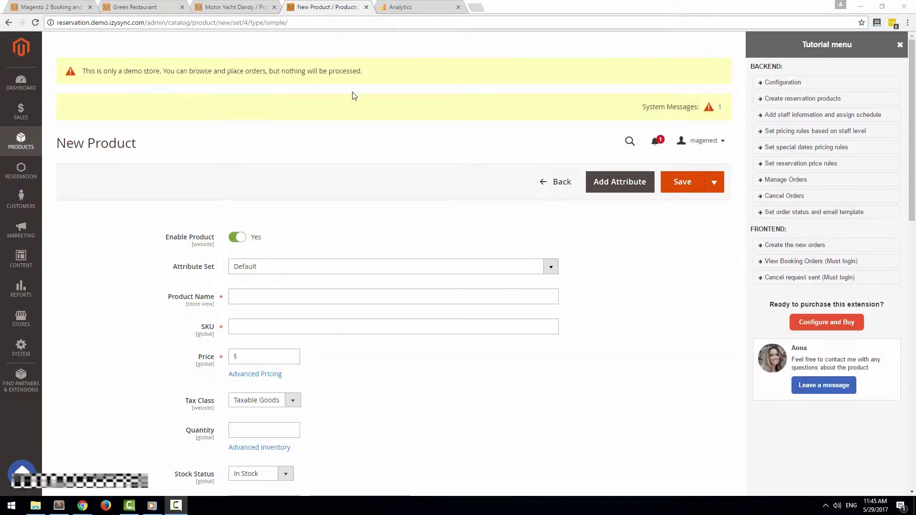
Mark the product as having no weight and assign Booking And Reservation and Default Category
click(900, 44)
scroll(342, 339, down, 3)
click(408, 359)
click(382, 380)
scroll(742, 321, down, 3)
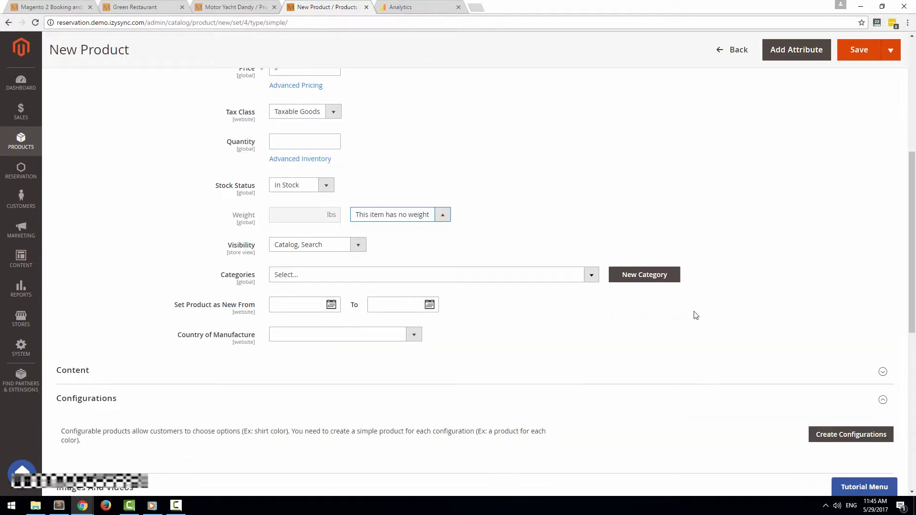
click(565, 279)
click(315, 343)
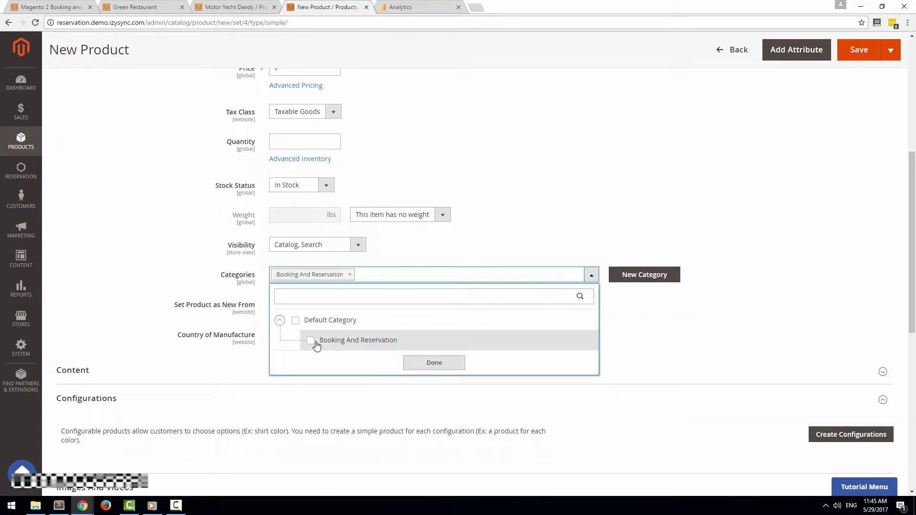
click(317, 321)
click(417, 363)
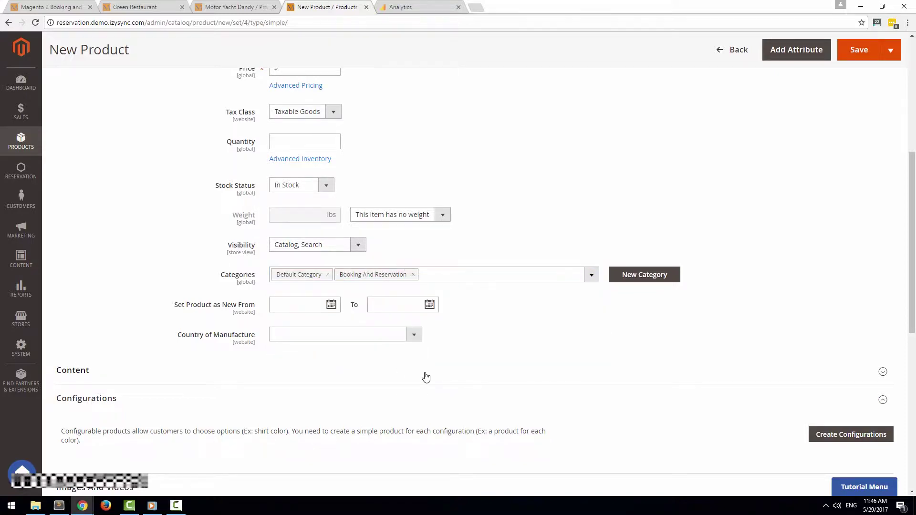
Set Magenest Reservation Product to Yes and expand the Magenest Reservation Configuration section
scroll(426, 378, down, 8)
click(217, 323)
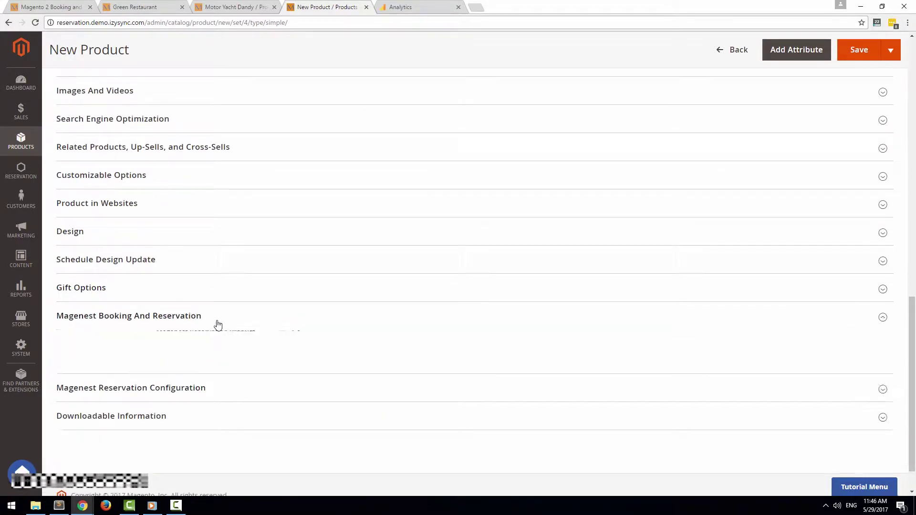
key(F10)
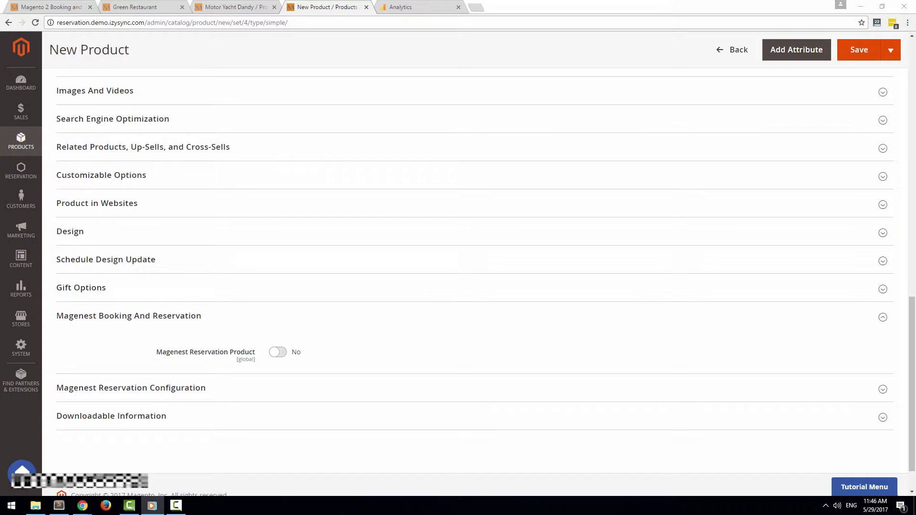
click(278, 352)
scroll(314, 359, down, 2)
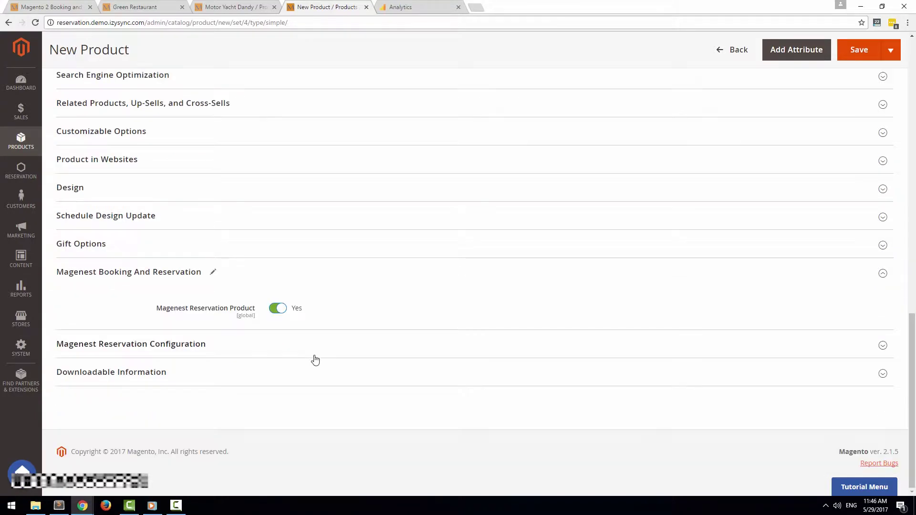
click(447, 342)
scroll(445, 339, down, 2)
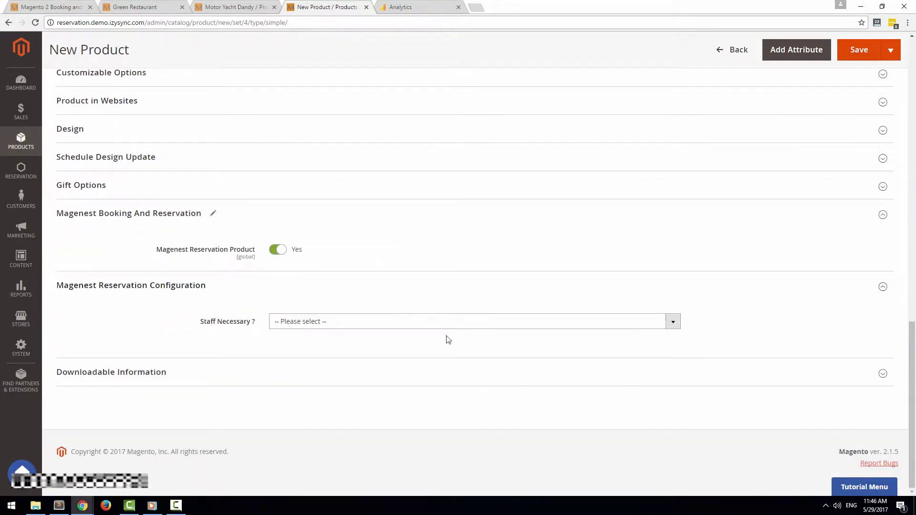
Try Full day reservations with a Monday schedule row, then switch to Some hours in 1 day
click(376, 322)
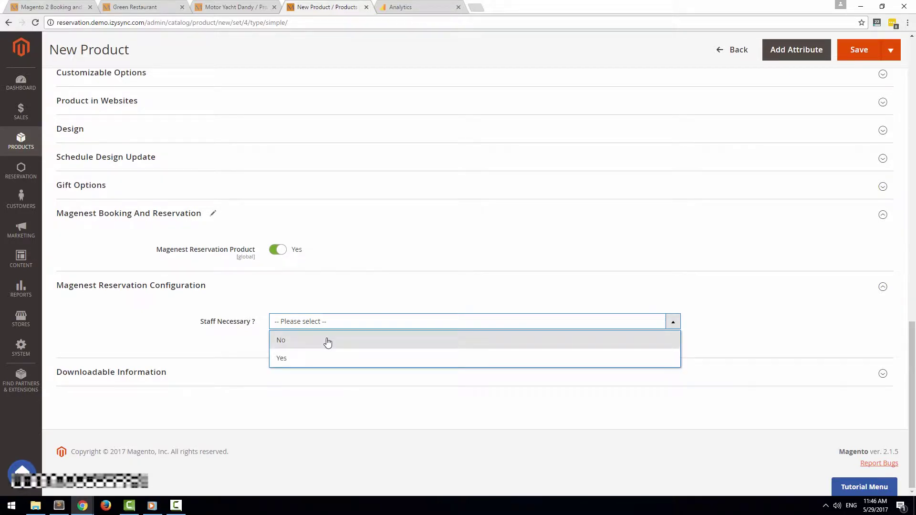
click(327, 342)
click(321, 351)
click(307, 384)
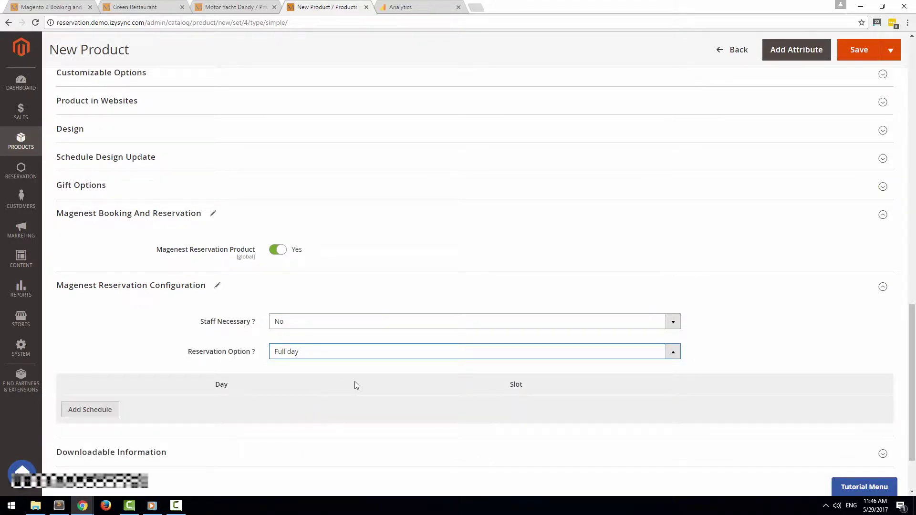
click(72, 420)
scroll(143, 396, down, 2)
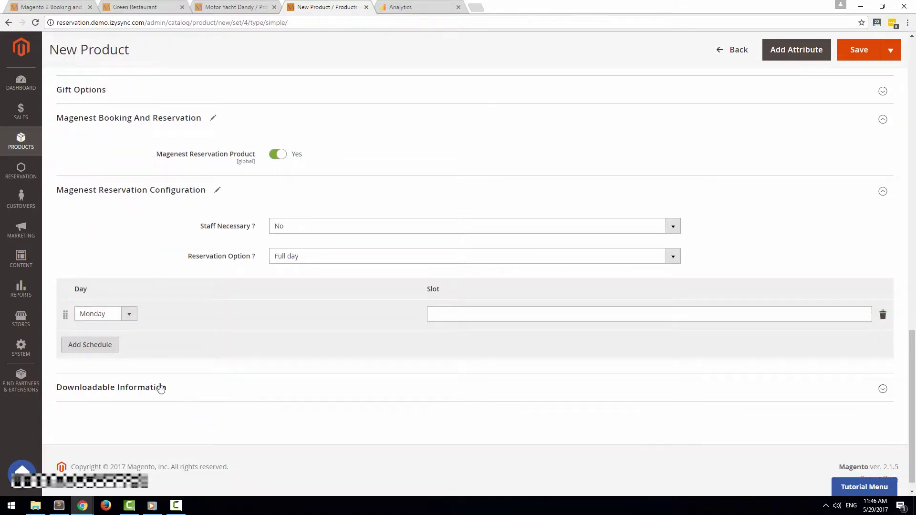
click(125, 316)
click(92, 326)
click(539, 313)
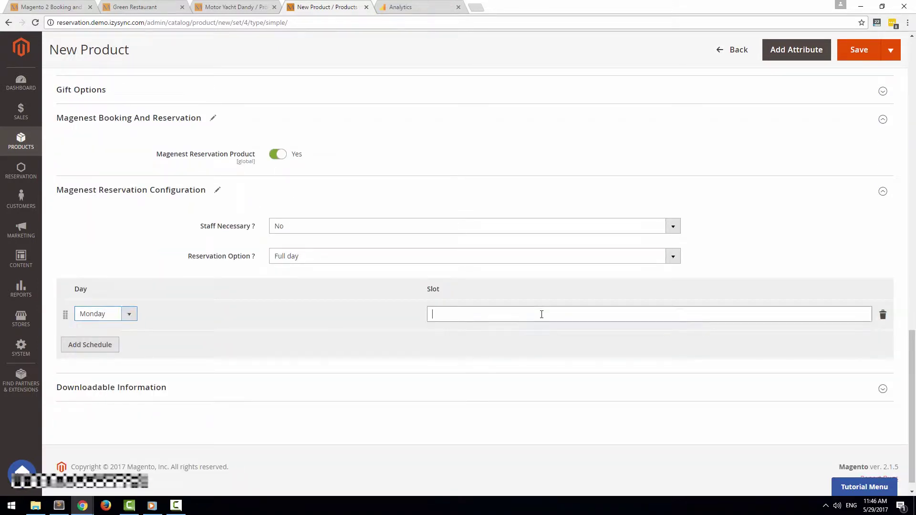
click(446, 234)
click(397, 260)
click(363, 276)
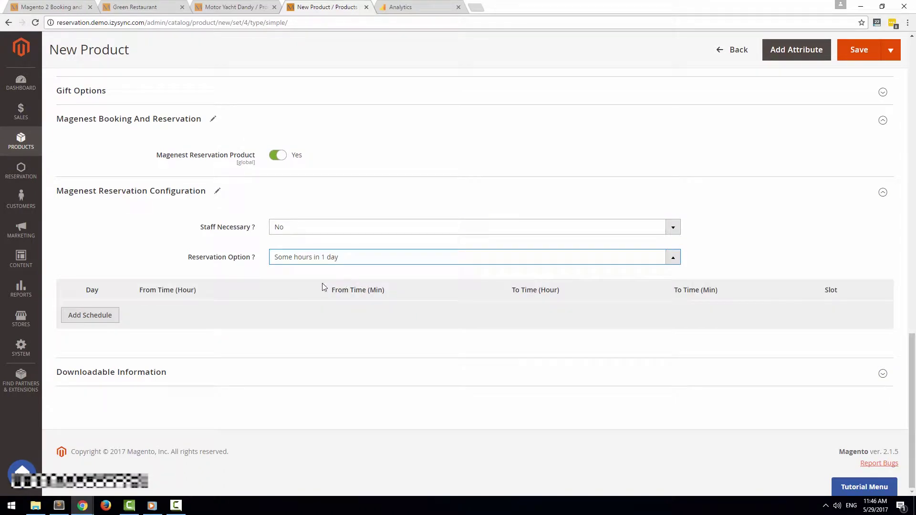
Set Staff Necessary to Yes and Reservation Option to Full day, then collapse both Magenest sections
click(90, 315)
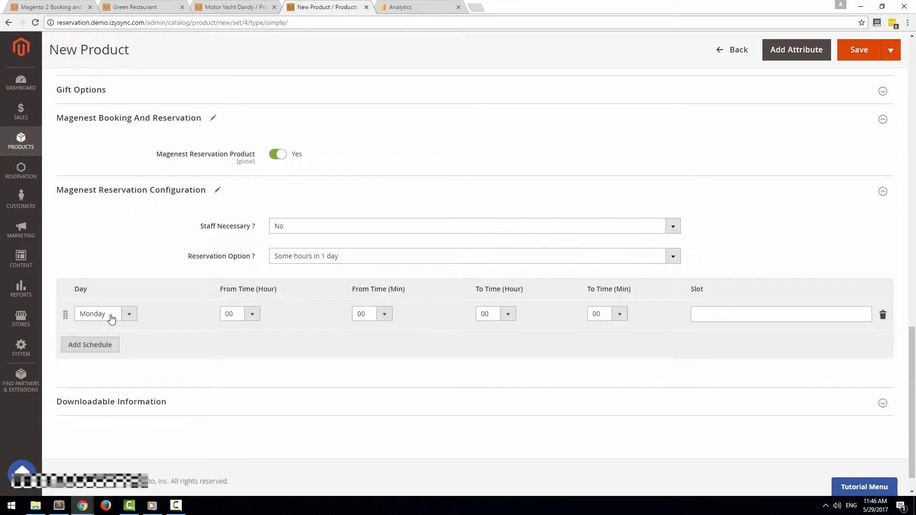
click(244, 313)
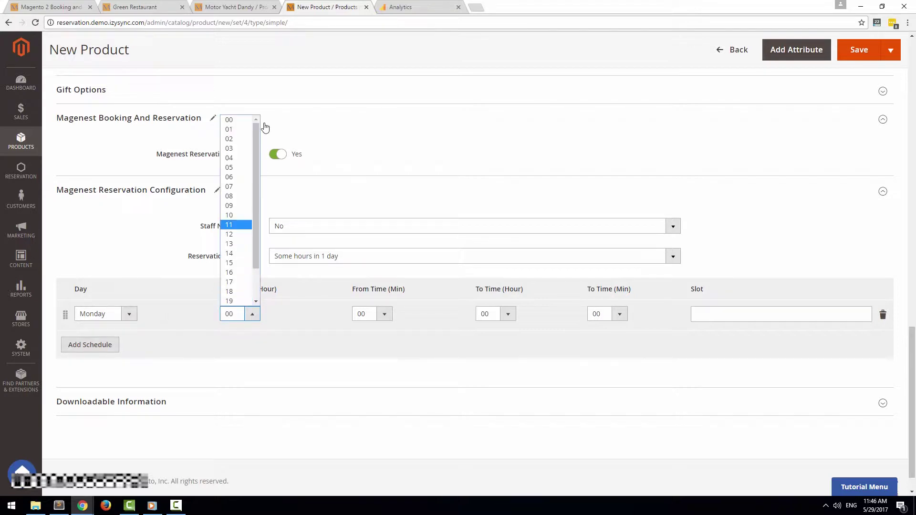
scroll(266, 128, down, 1)
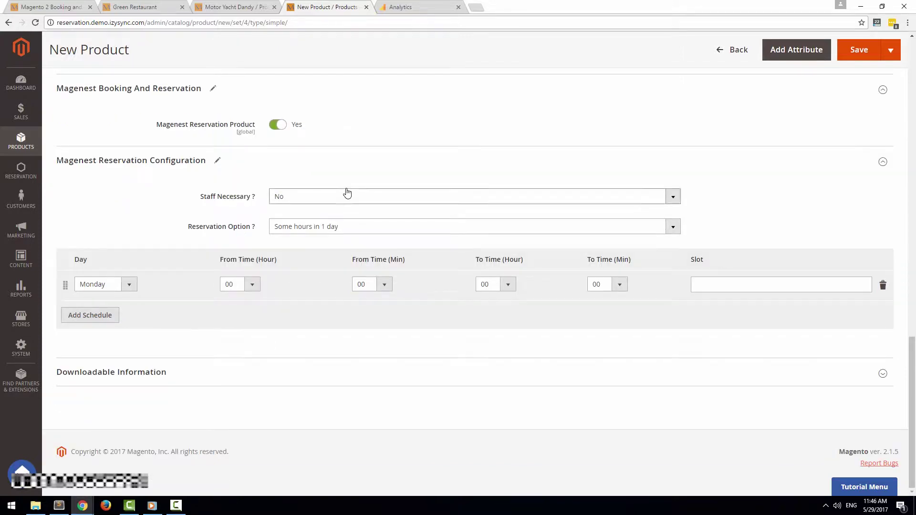
click(348, 195)
click(322, 238)
click(339, 321)
click(330, 341)
click(328, 329)
click(318, 358)
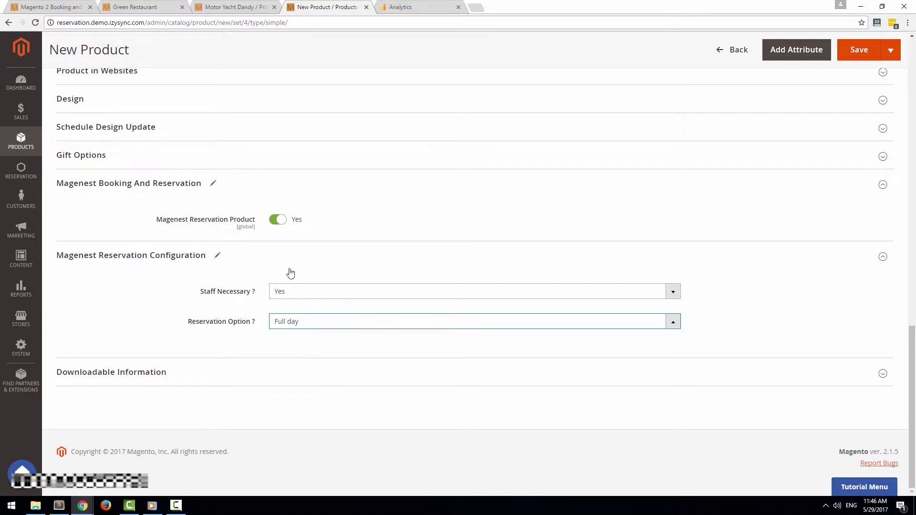
click(864, 254)
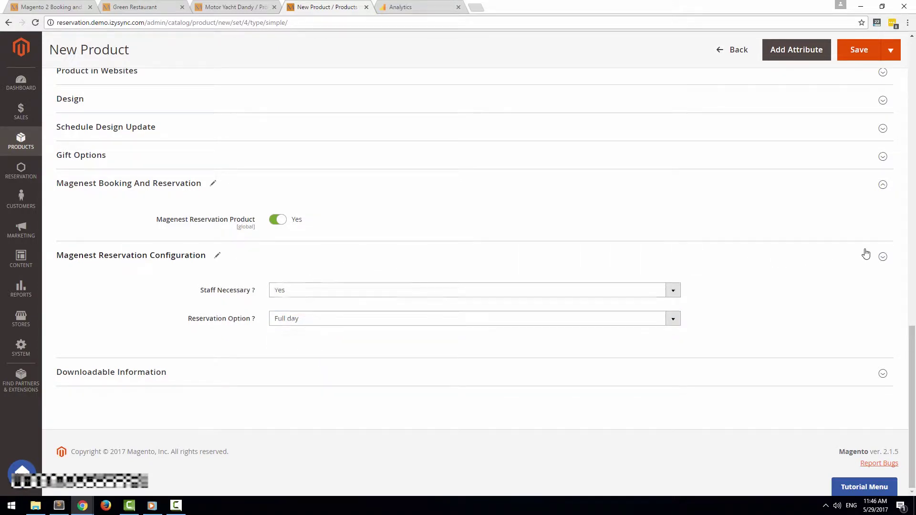
click(662, 274)
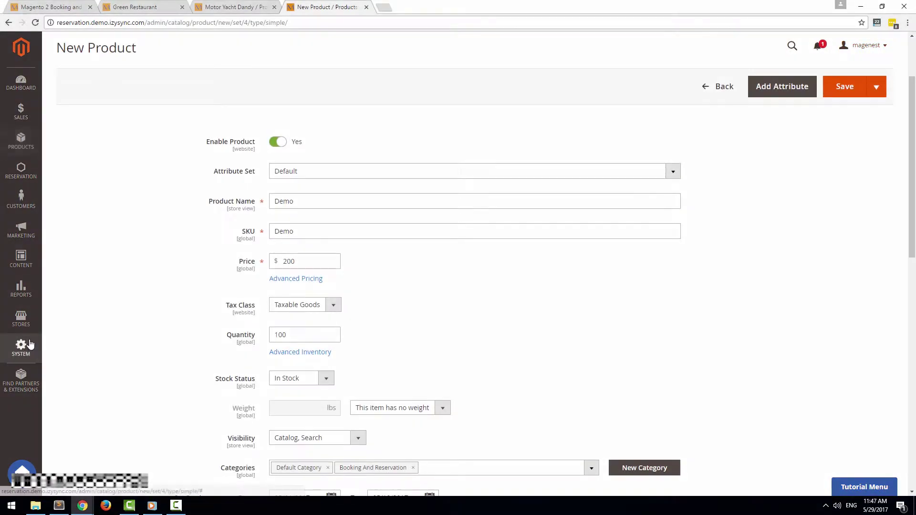
Go to System > All Users and start adding a new admin user
click(21, 347)
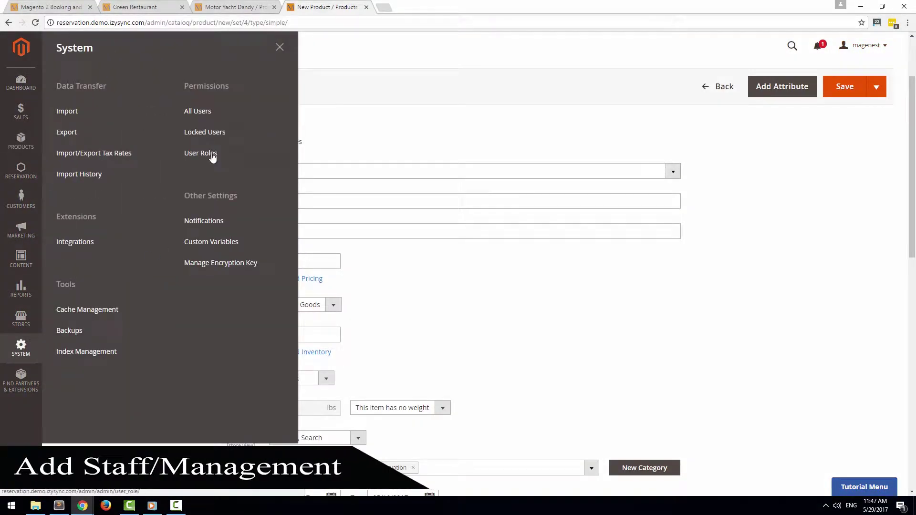
click(197, 114)
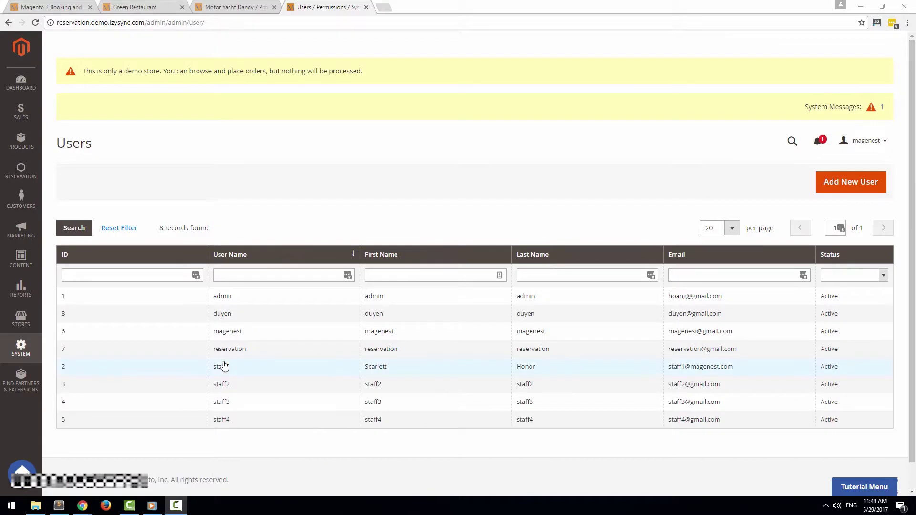
click(867, 189)
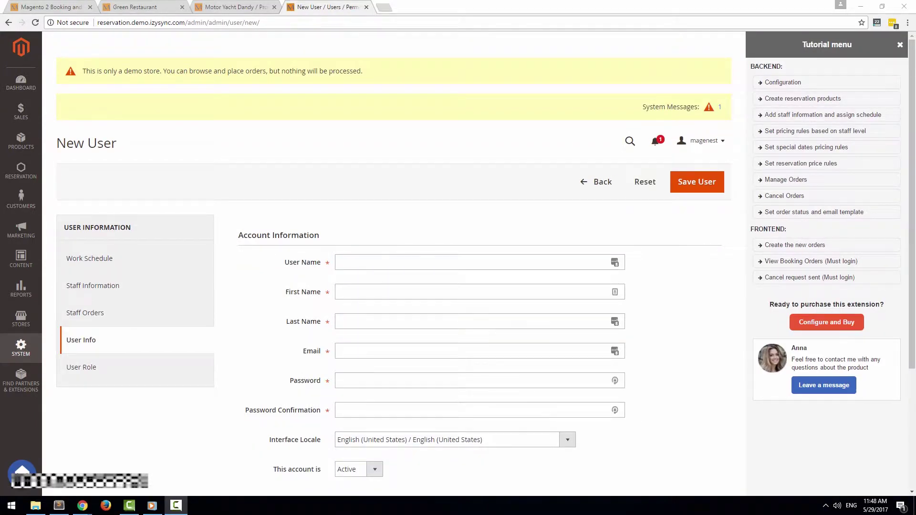
Enter the new staff user's user name, first name and last name
click(900, 44)
click(461, 262)
text(Staffdemo)
key(Tab)
text(Ryan)
key(Tab)
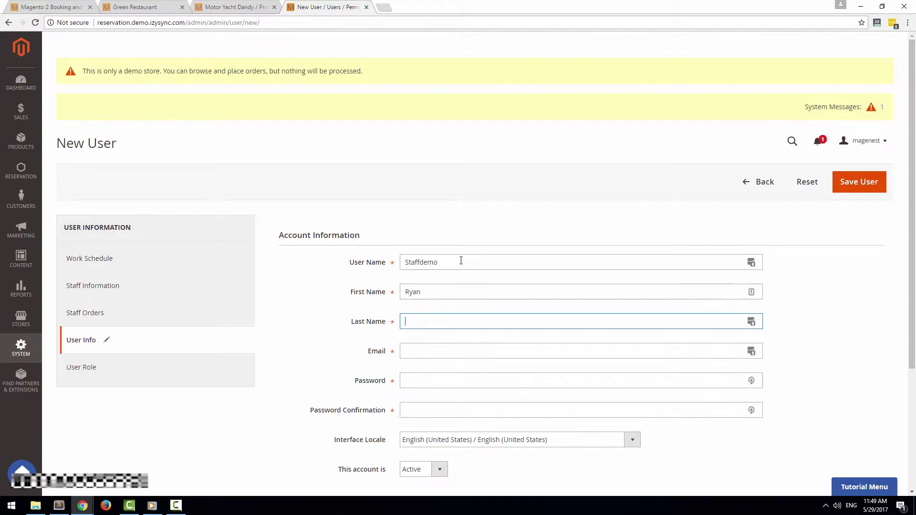
text(Staff)
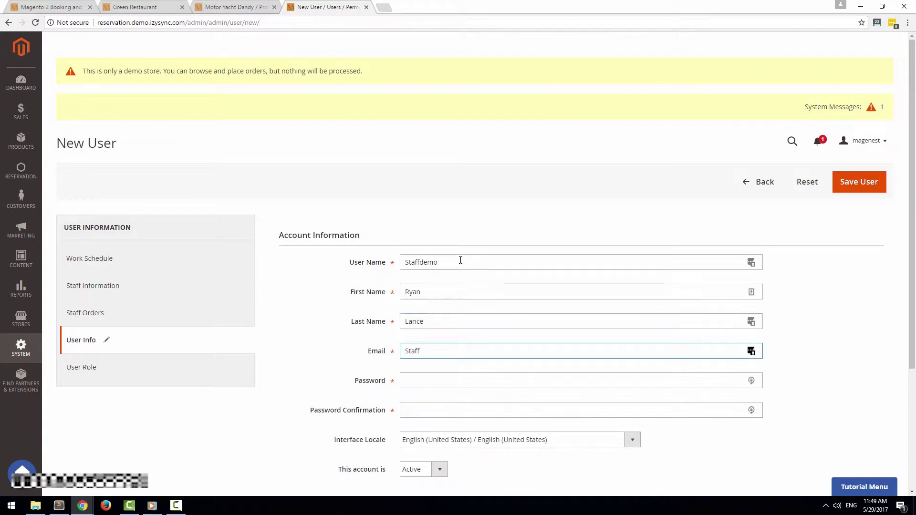
Fill in the user's e-mail address and enter the account password twice
click(438, 374)
click(456, 352)
key(Tab)
text(123456)
key(Tab)
text(123456)
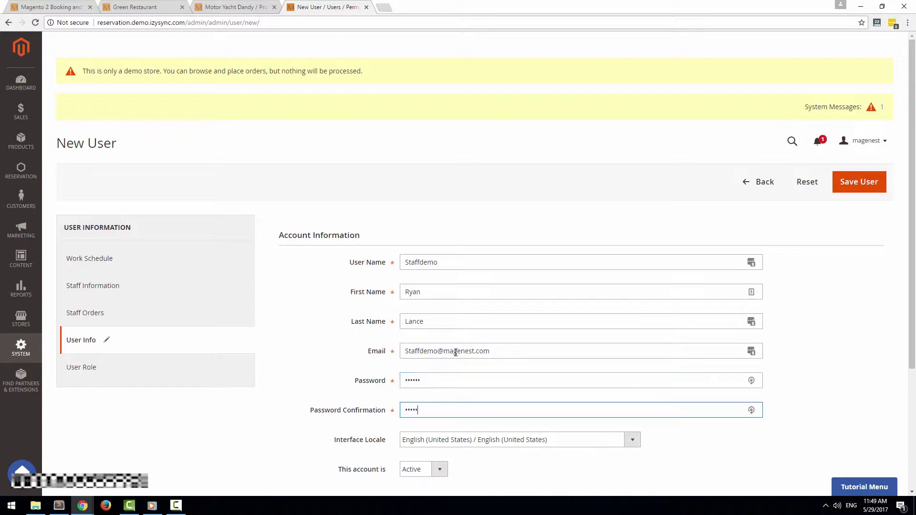
scroll(463, 342, down, 3)
scroll(462, 337, up, 1)
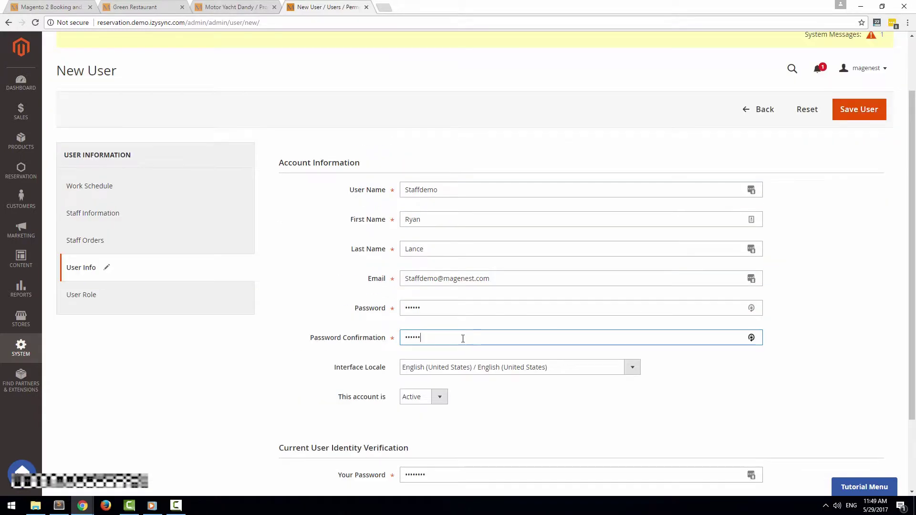
click(154, 301)
Assign the reservation role, describe the staff as 'Hard Working!', upload elena.png, set type Newbie
click(302, 325)
click(114, 287)
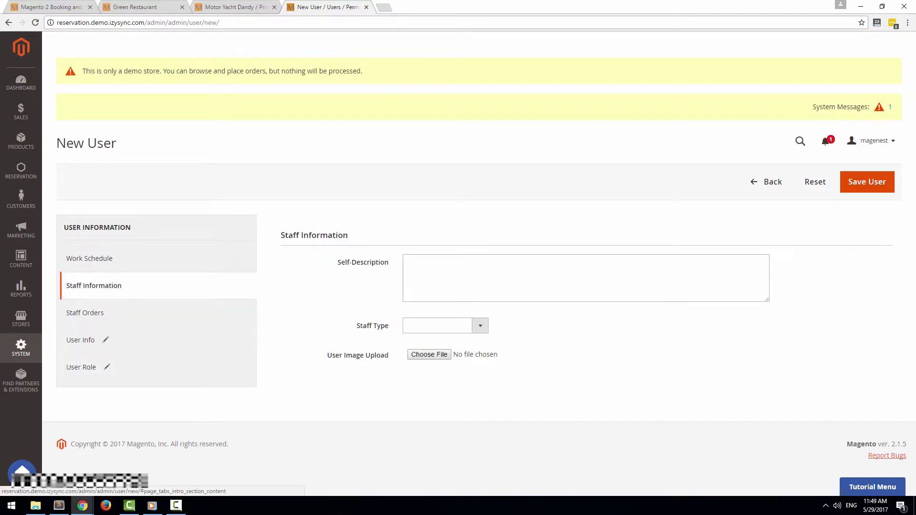
key(F10)
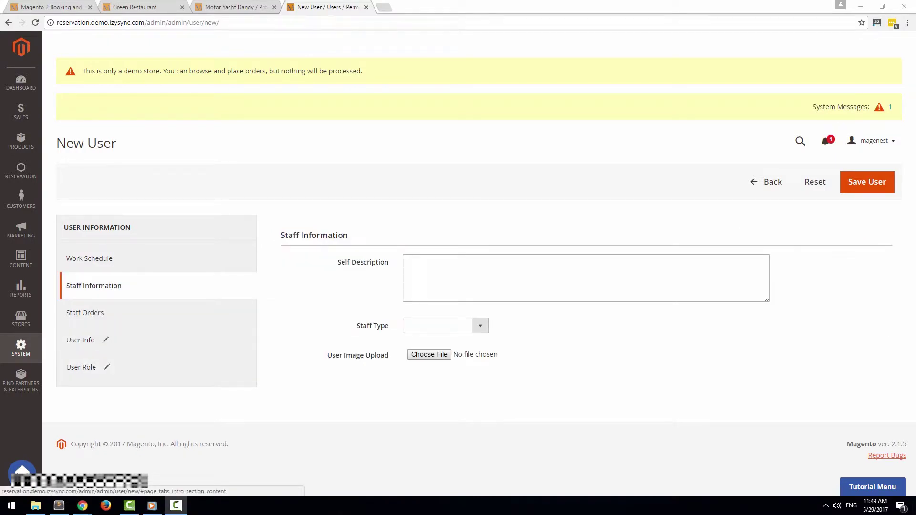
click(515, 273)
text(Hard Working)
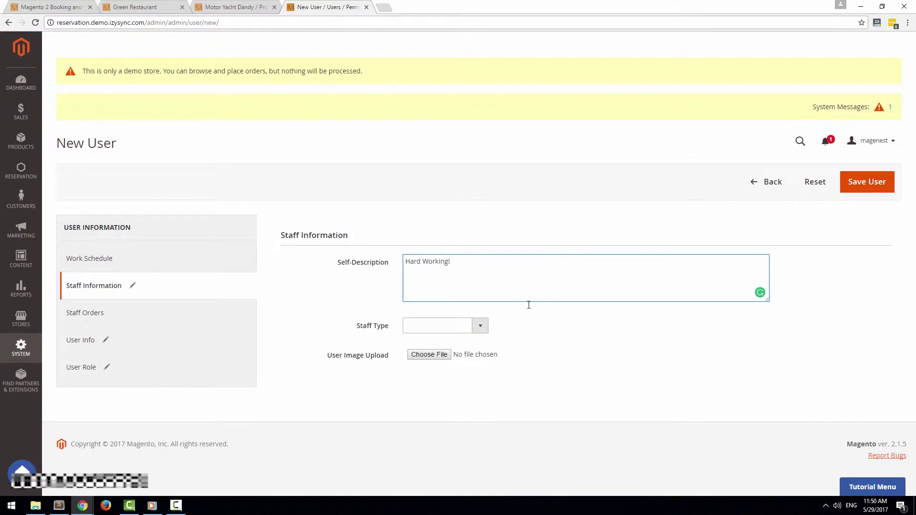
click(429, 354)
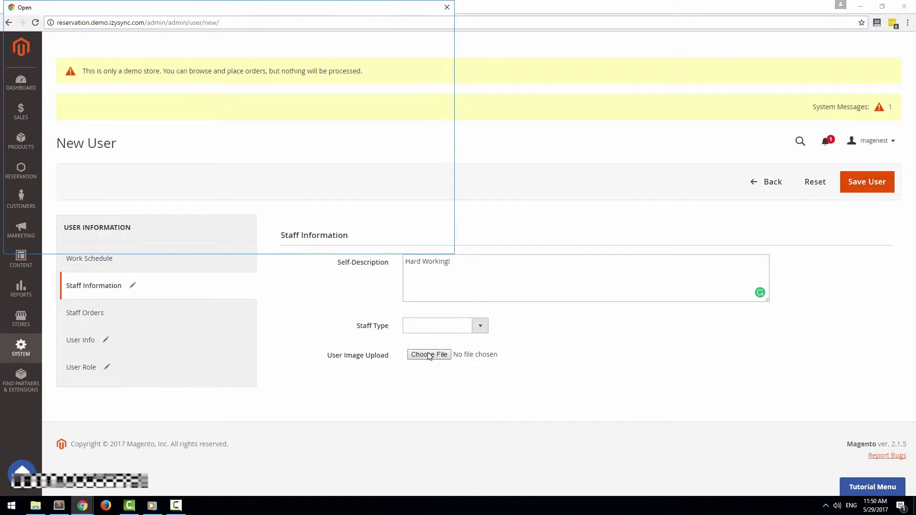
click(374, 102)
click(373, 241)
click(445, 328)
click(429, 353)
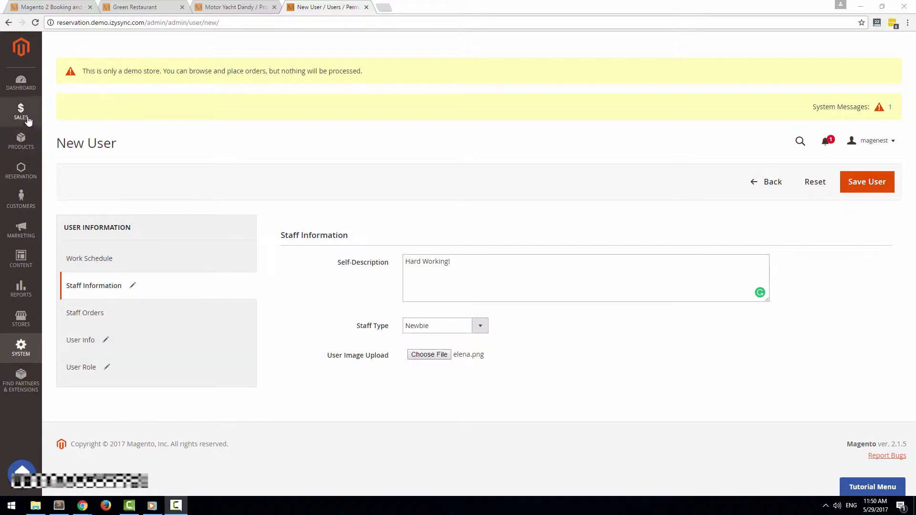
Show the new user's empty Work Schedule section
click(22, 174)
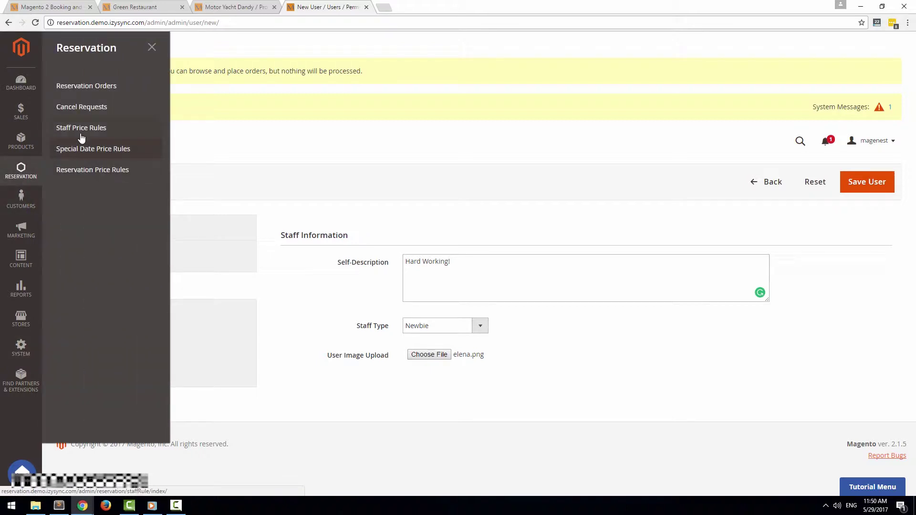
click(315, 155)
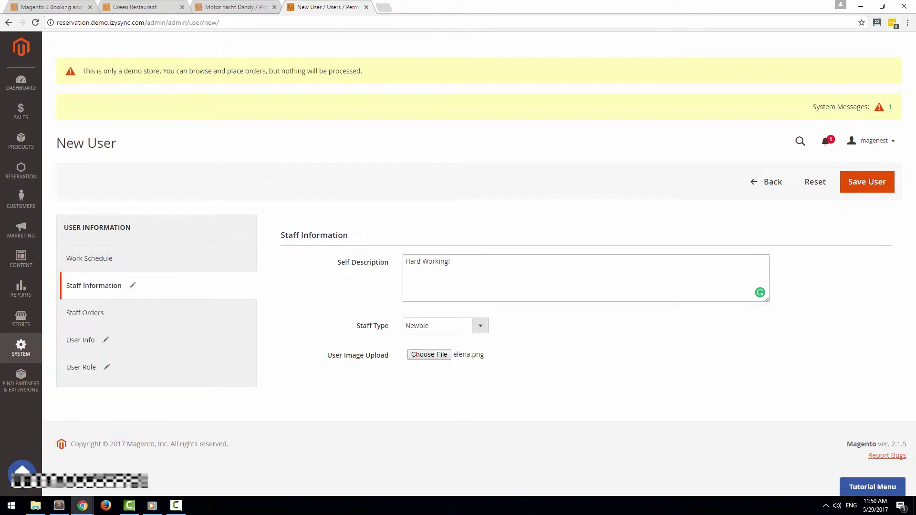
click(199, 270)
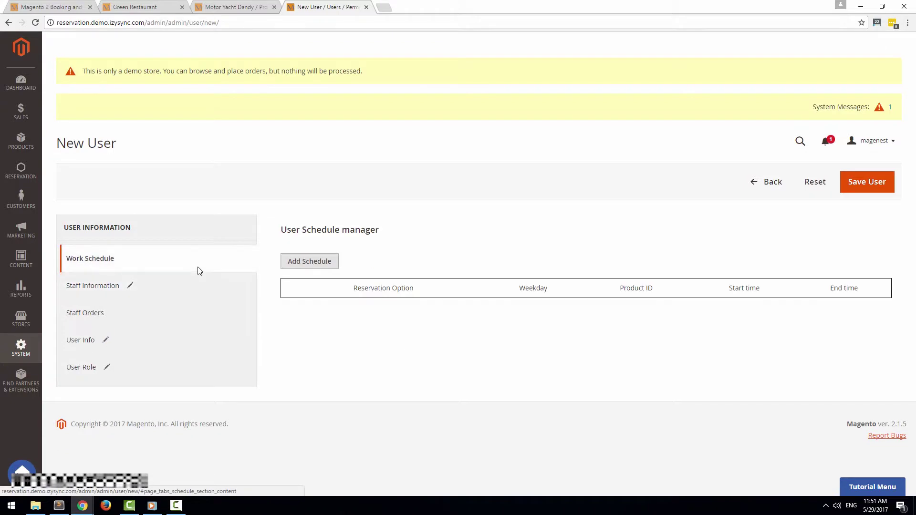
Add a work schedule row for product ID 8 with the Full day reservation option
click(309, 264)
key(F10)
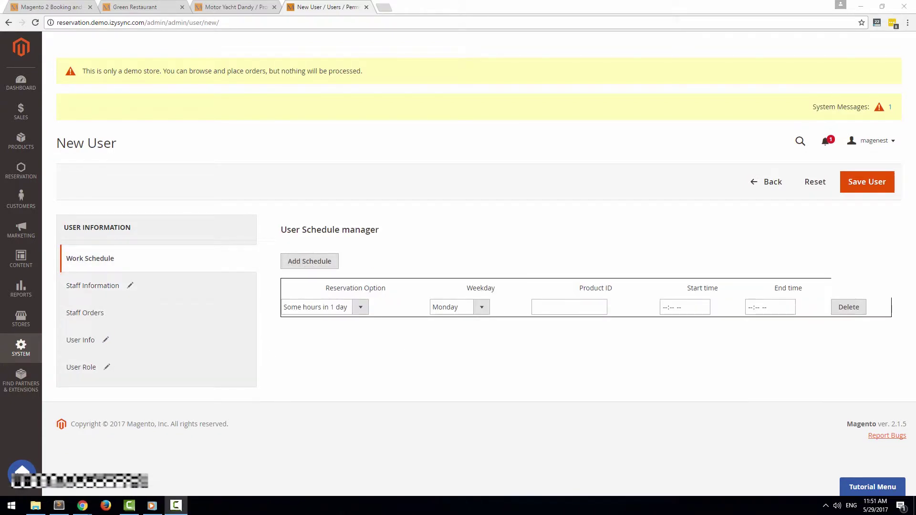
click(319, 311)
click(481, 309)
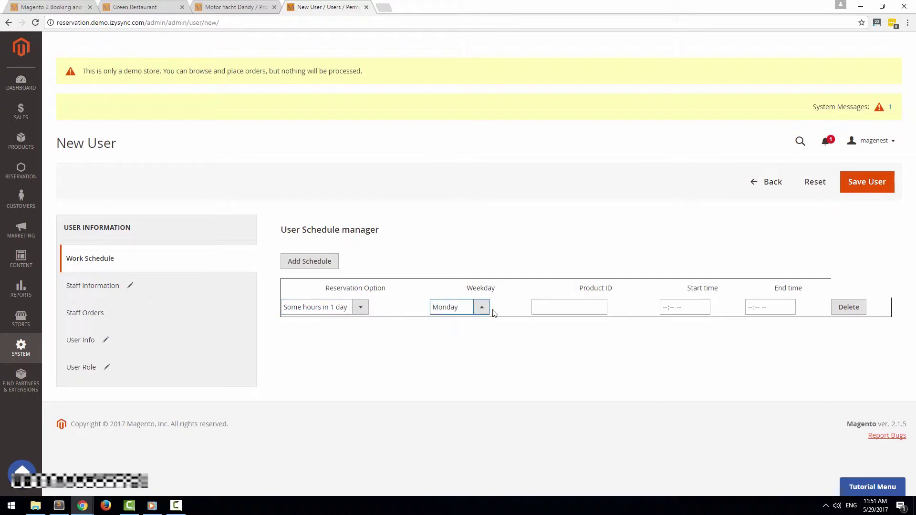
click(586, 303)
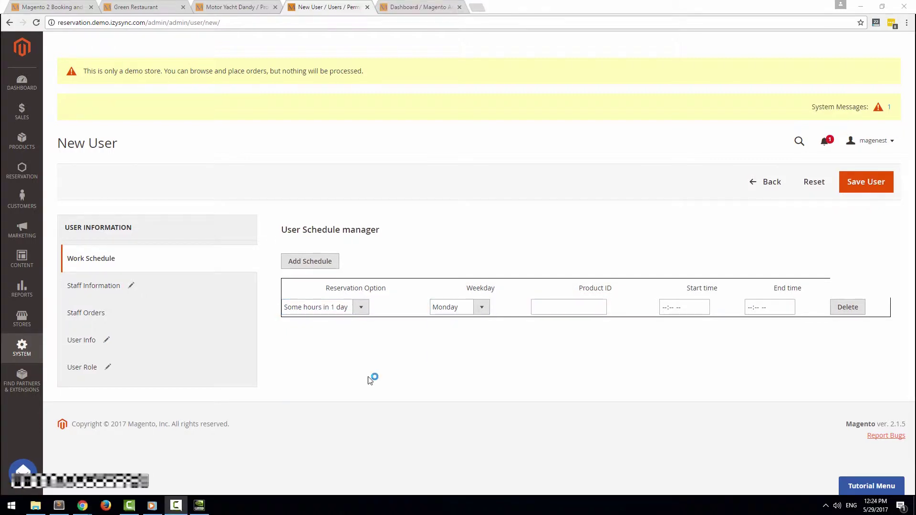
click(481, 309)
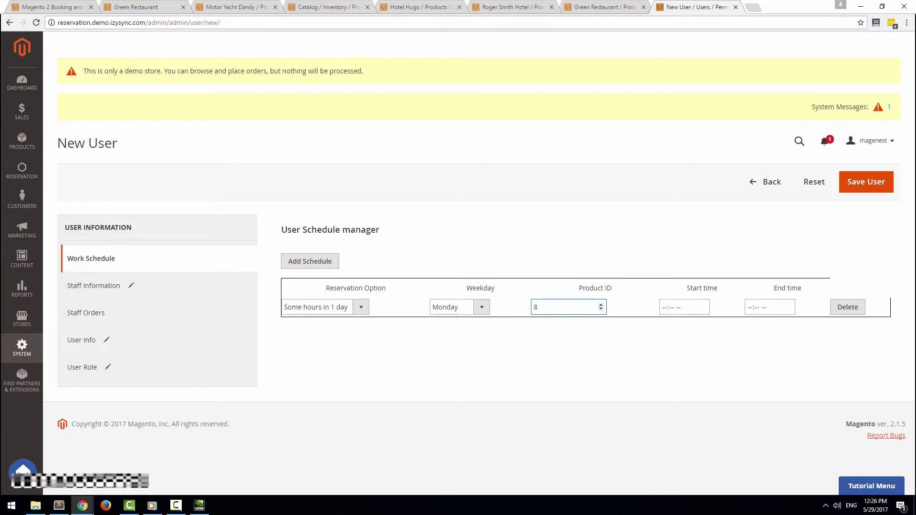
click(342, 307)
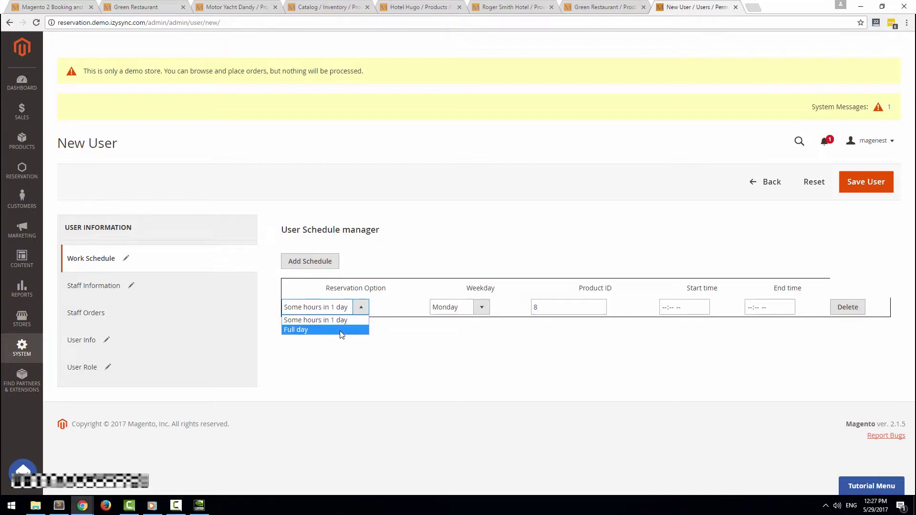
click(341, 330)
key(F10)
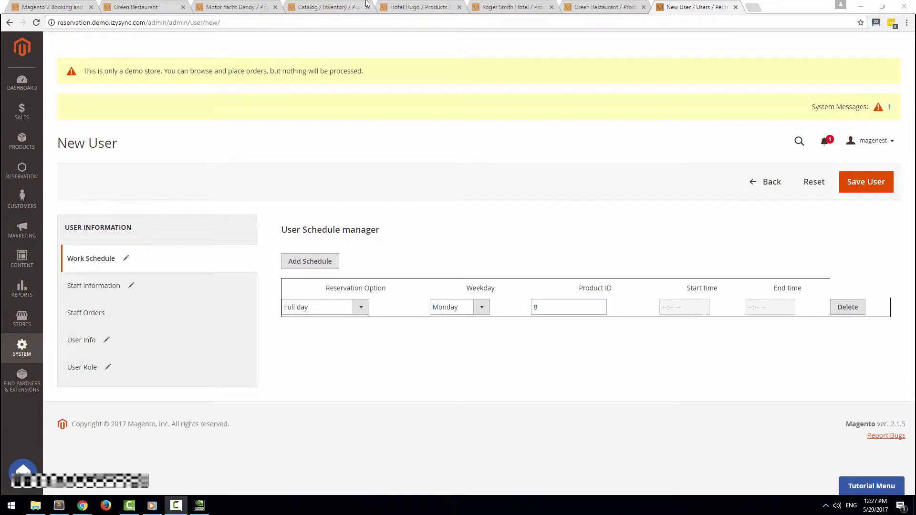
Review Green Restaurant's reservation settings and set the schedule's working day to Friday
click(598, 5)
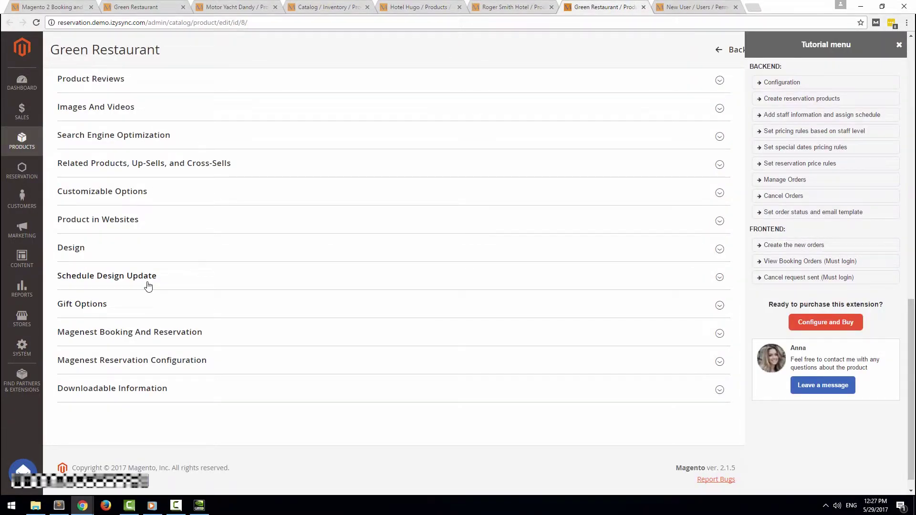
click(132, 360)
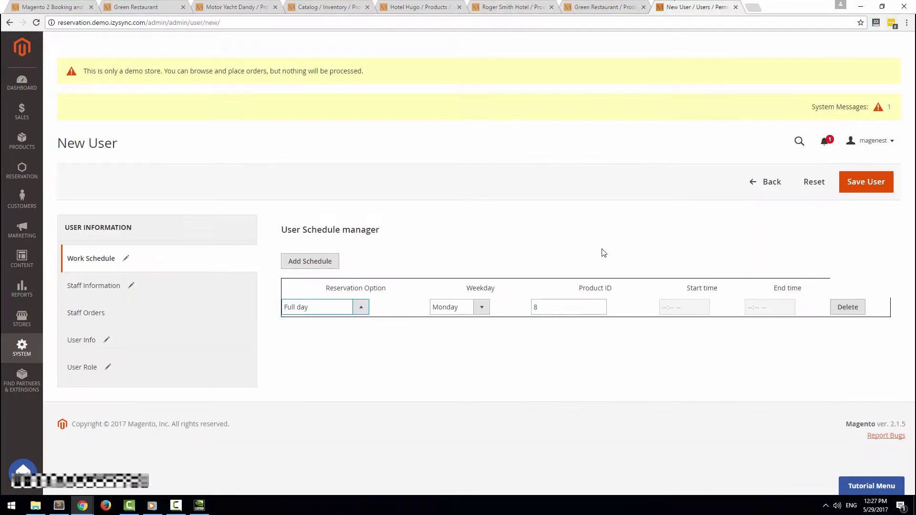
click(481, 307)
click(457, 358)
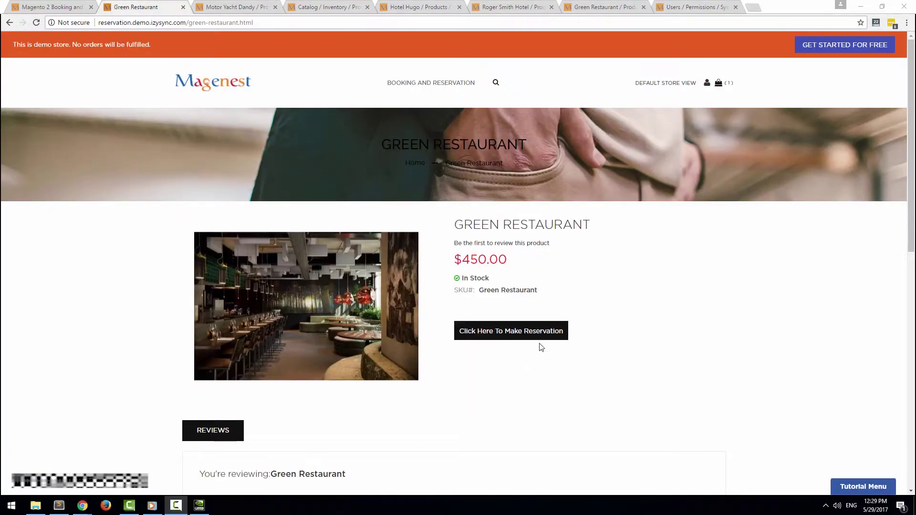
click(558, 329)
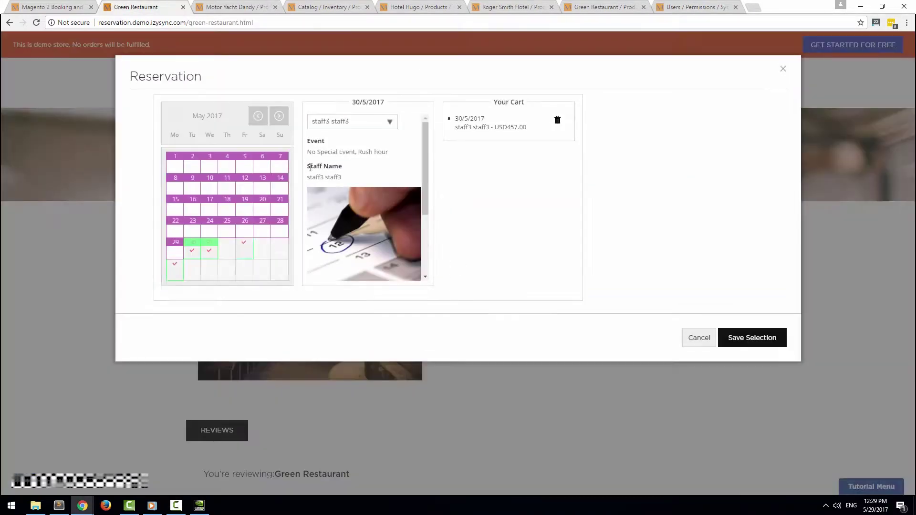
Replace the 30/5/2017 cart item with an 11/8/2017 Green Restaurant booking for the new staff member
click(352, 121)
click(374, 134)
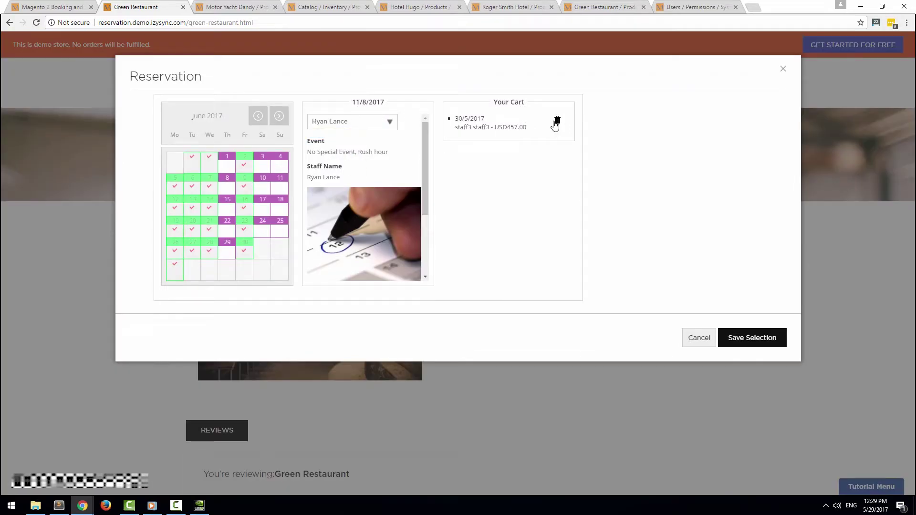
click(556, 121)
scroll(415, 260, down, 2)
click(364, 255)
scroll(405, 221, up, 1)
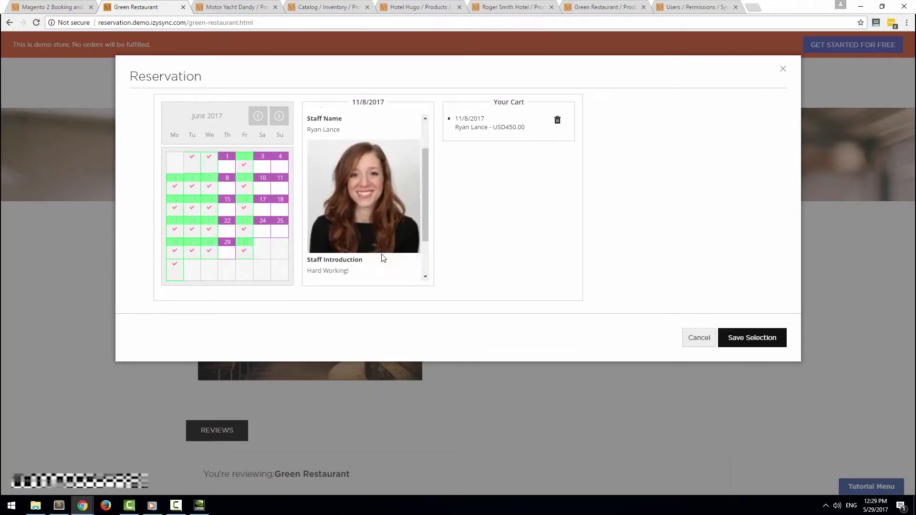
scroll(383, 258, down, 1)
click(747, 338)
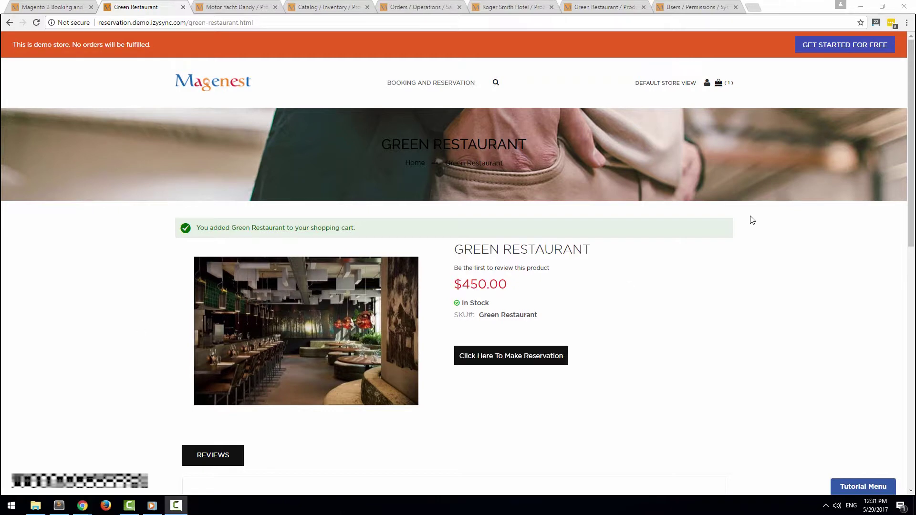
Check out from the mini-cart and place the $450.00 order
click(725, 83)
click(695, 191)
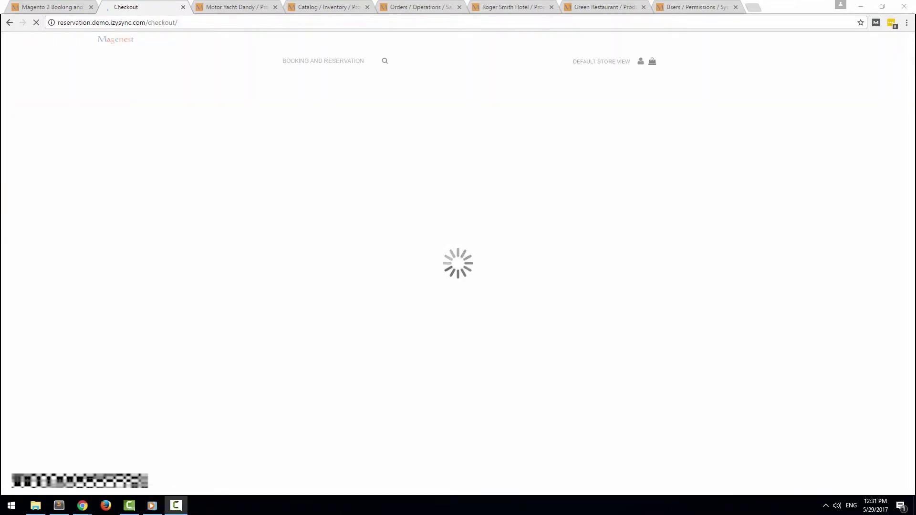
click(411, 319)
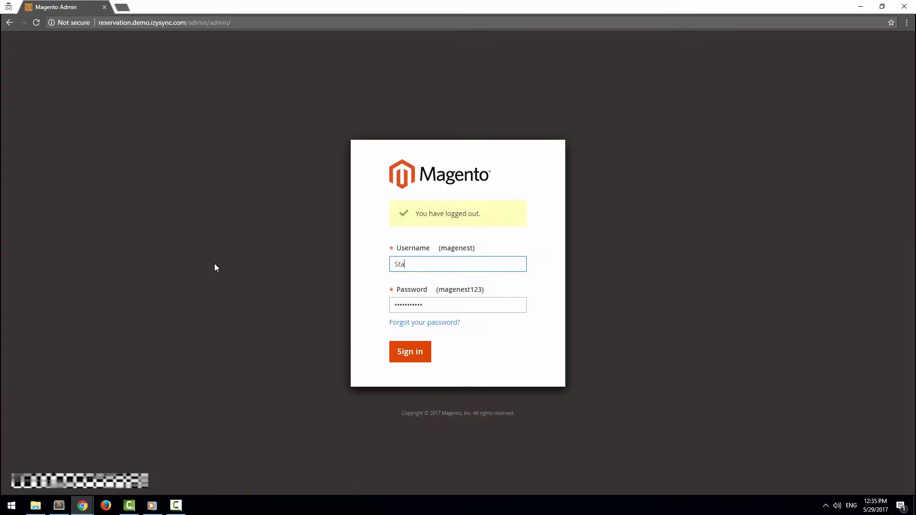
Sign in to Magento Admin with the staff user's username and password
text(mo)
key(Tab)
text(ma)
key(Return)
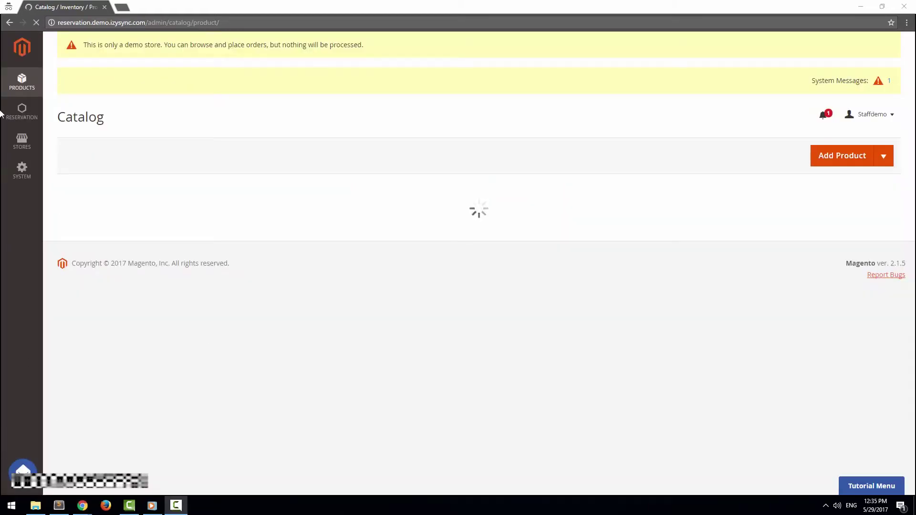
Filter Reservation Orders by the staff member's name to show their one order
click(31, 115)
click(87, 86)
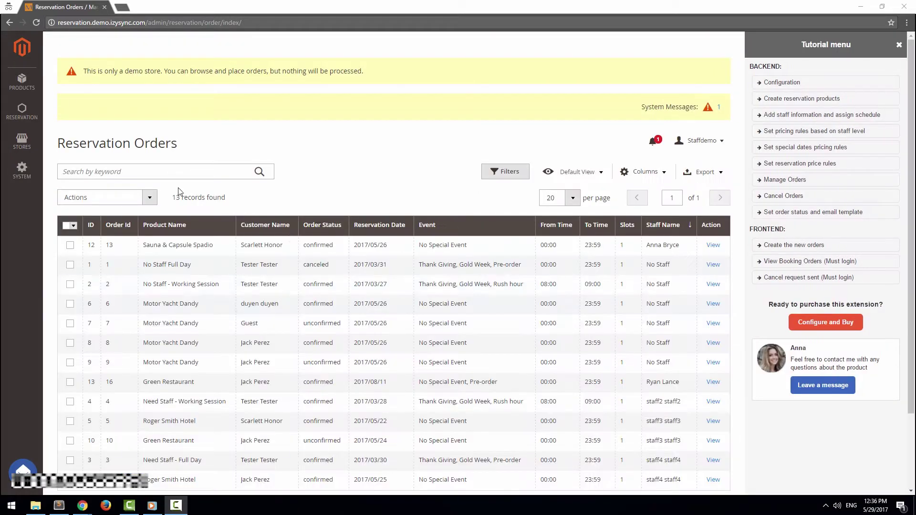
click(509, 175)
click(455, 293)
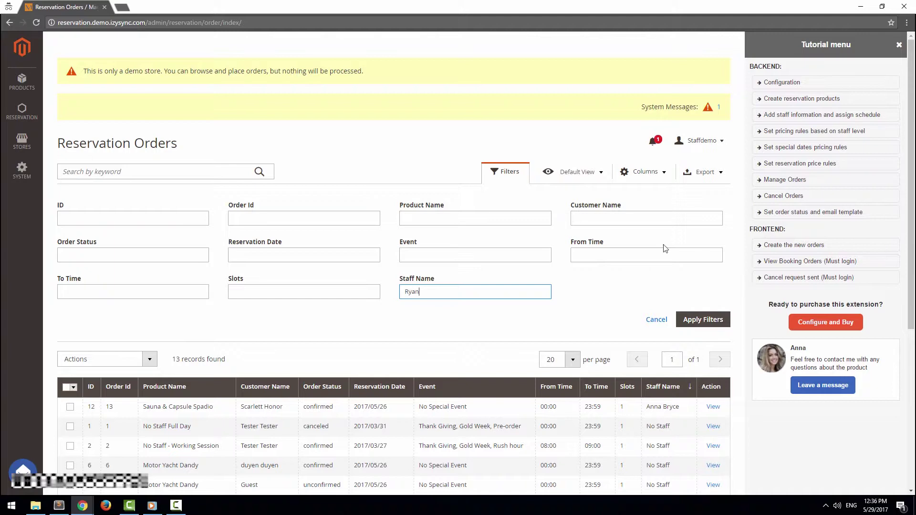
click(704, 319)
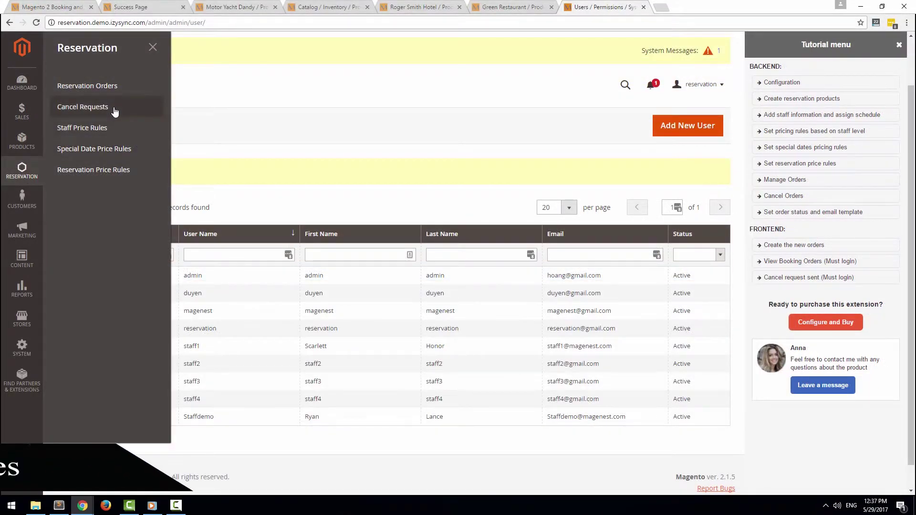
Create and save a staff price rule named Senior with an added amount of 10
click(107, 136)
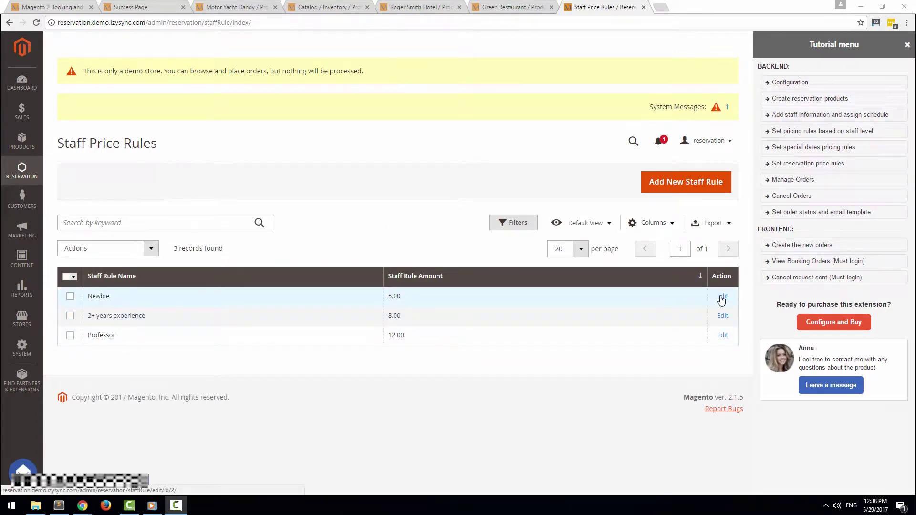
click(701, 193)
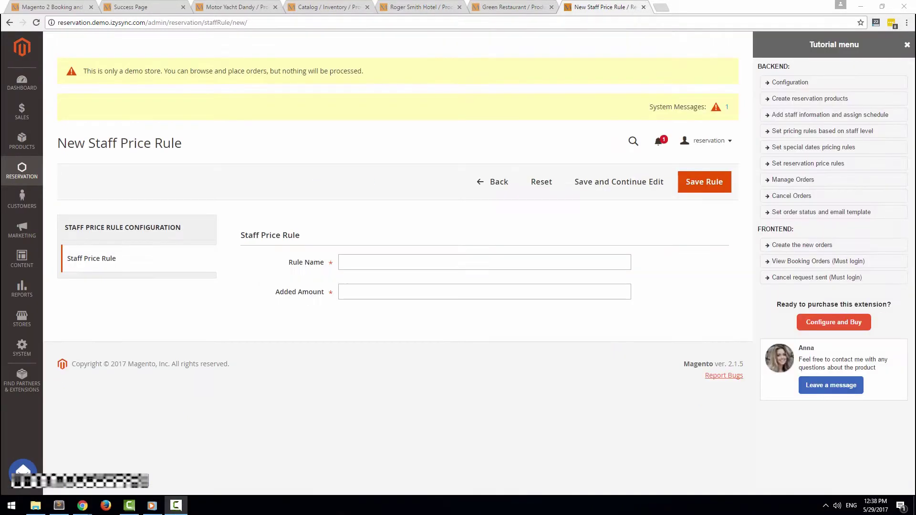
click(428, 264)
click(413, 288)
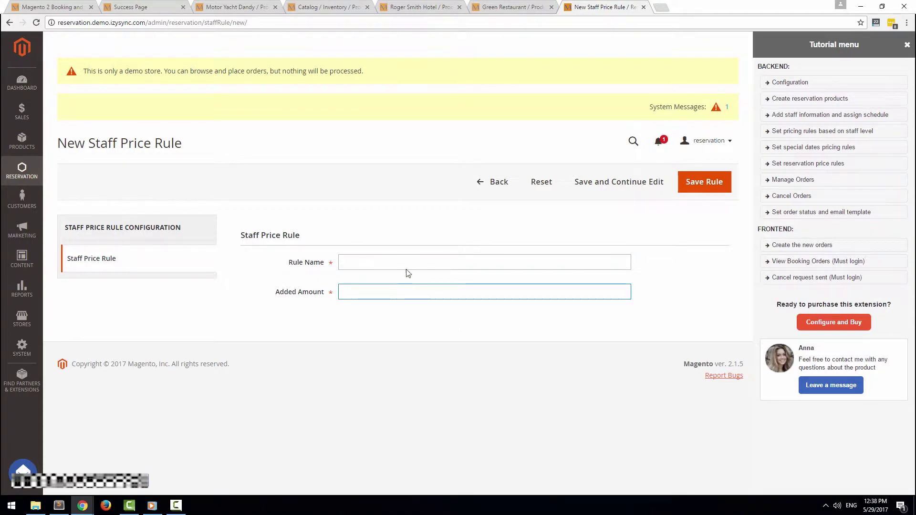
click(402, 256)
click(454, 291)
text(10)
click(704, 182)
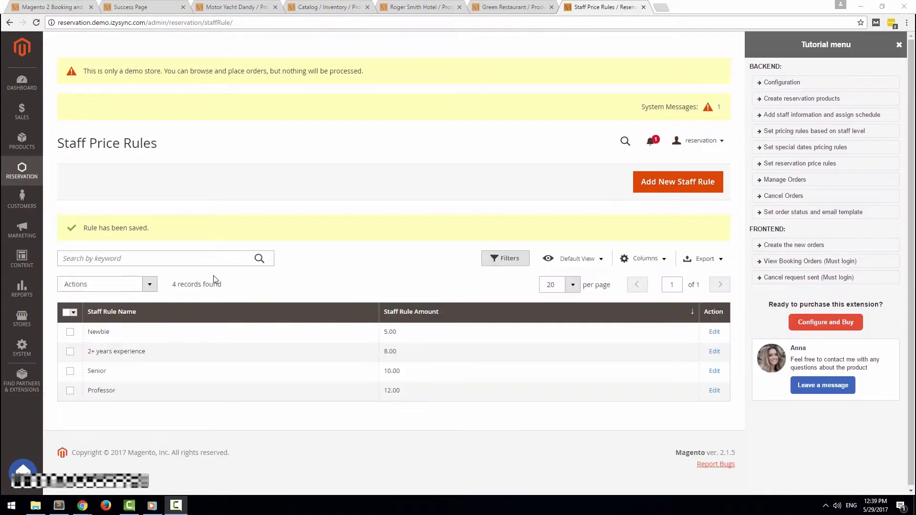
double_click(97, 371)
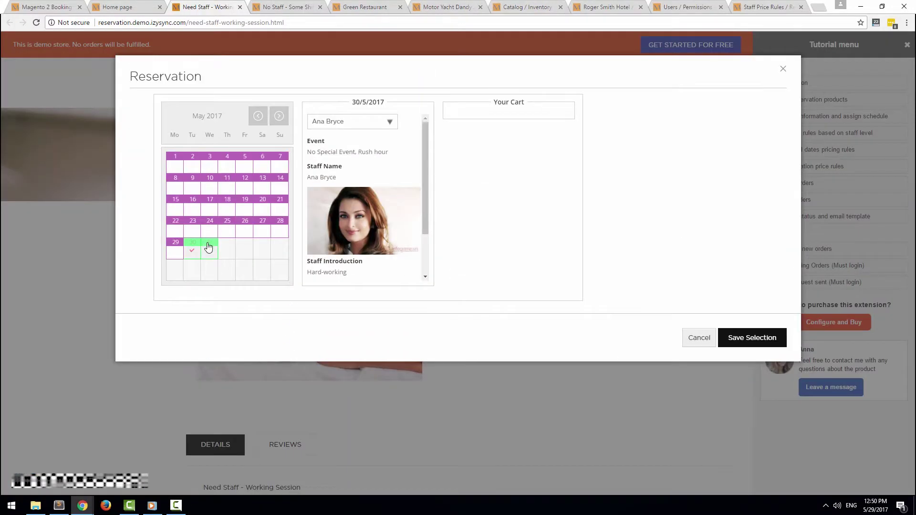
Select 30–31 May for Need Staff - Working Session and check its USD105.00 service price
click(206, 249)
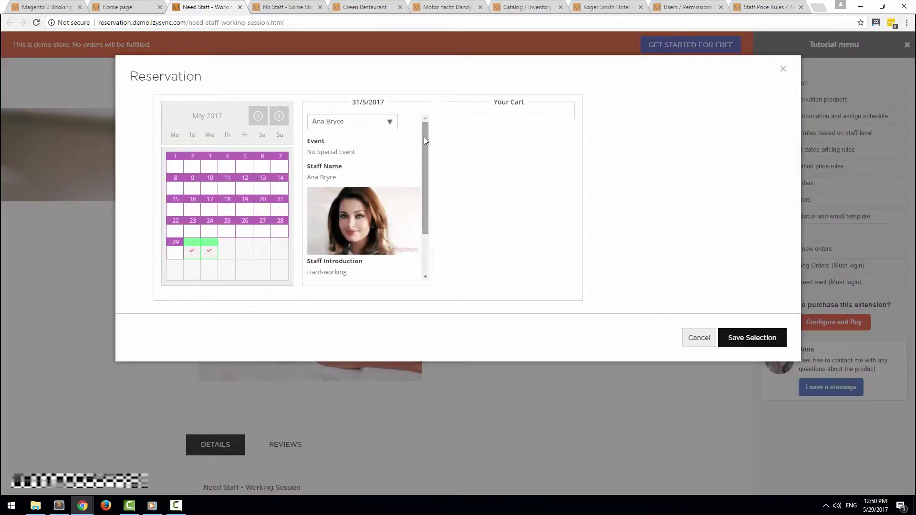
drag(424, 137, 421, 183)
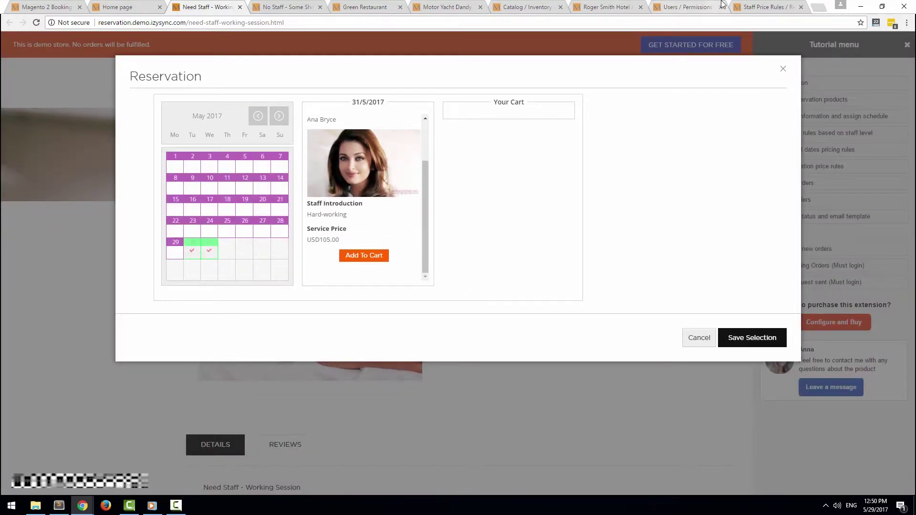
click(752, 6)
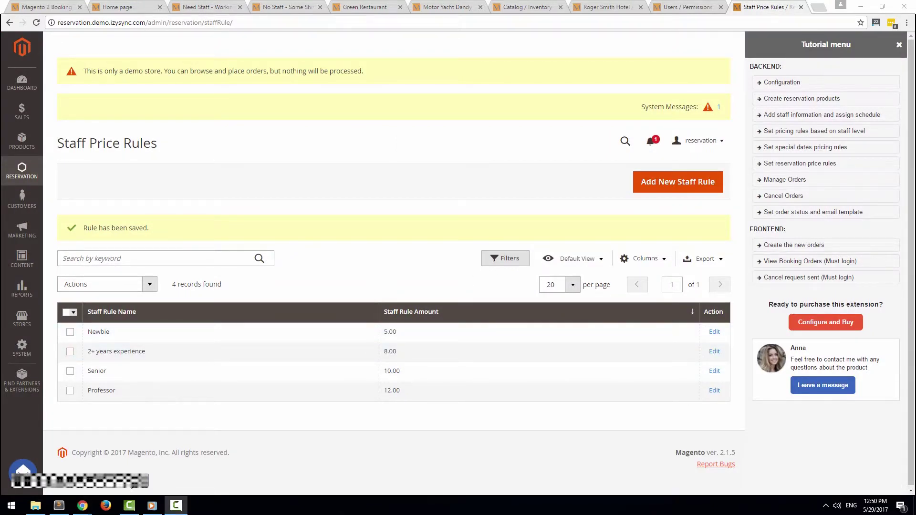
Start a new special date rule named Demo with start date 2017/05/31
click(27, 174)
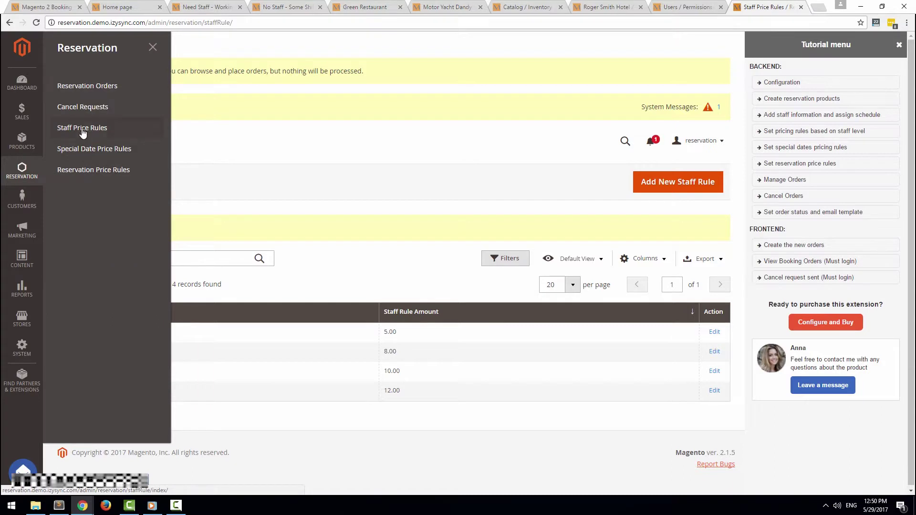
click(92, 151)
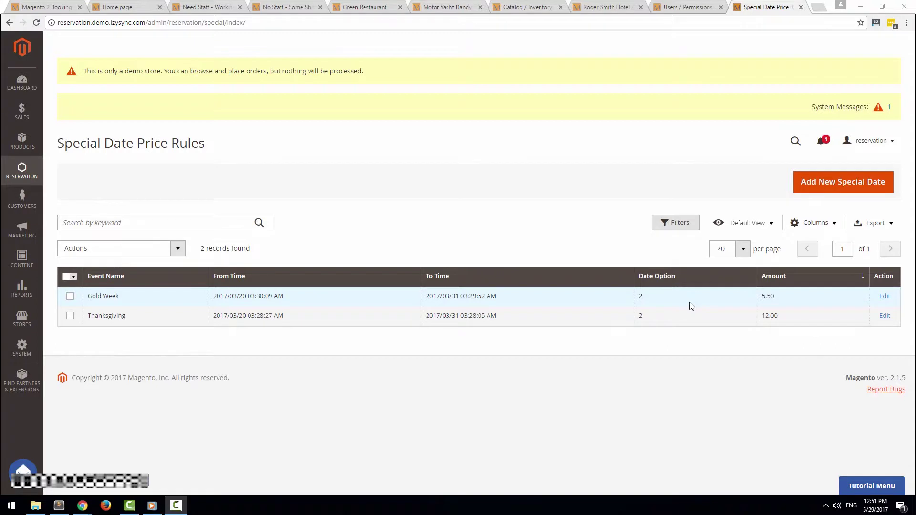
click(798, 189)
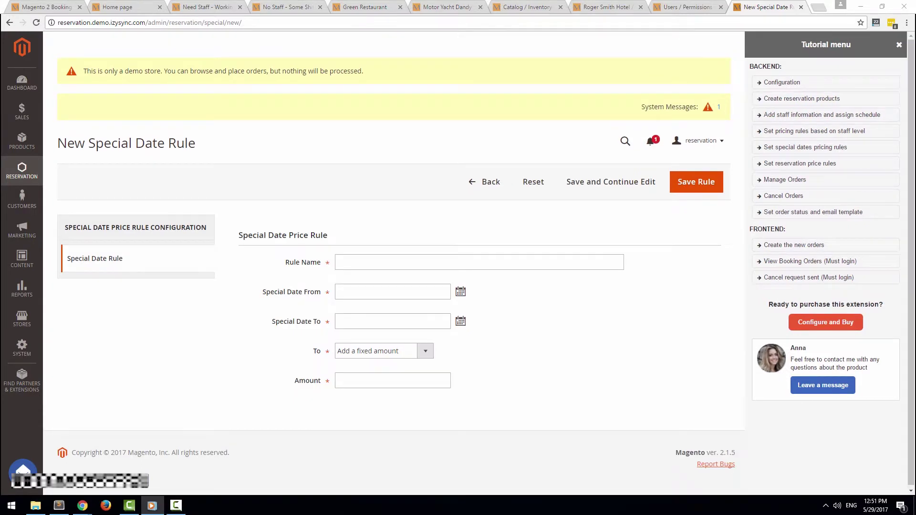
click(366, 258)
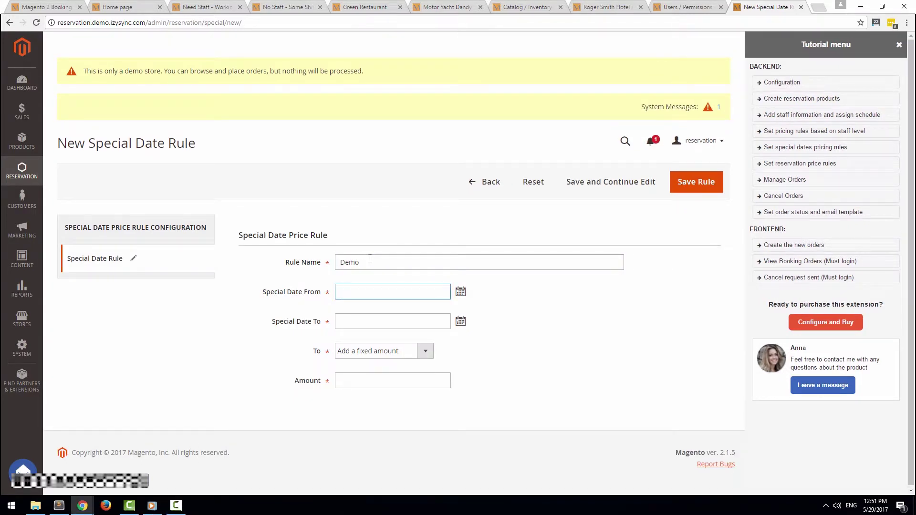
click(457, 296)
click(409, 181)
key(Tab)
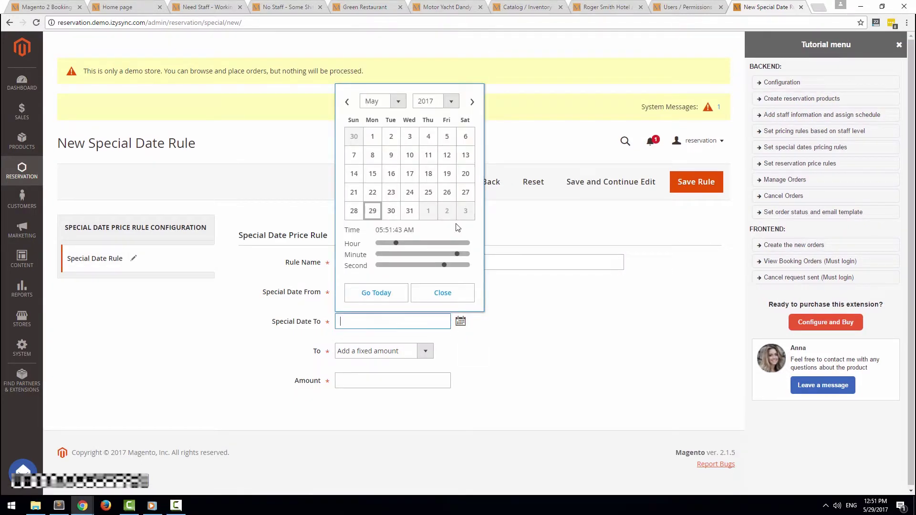
Set end date 2017/06/07 and a fixed amount of 5, save it, and open Reservation Price Rules
click(451, 101)
click(398, 101)
click(376, 162)
click(410, 154)
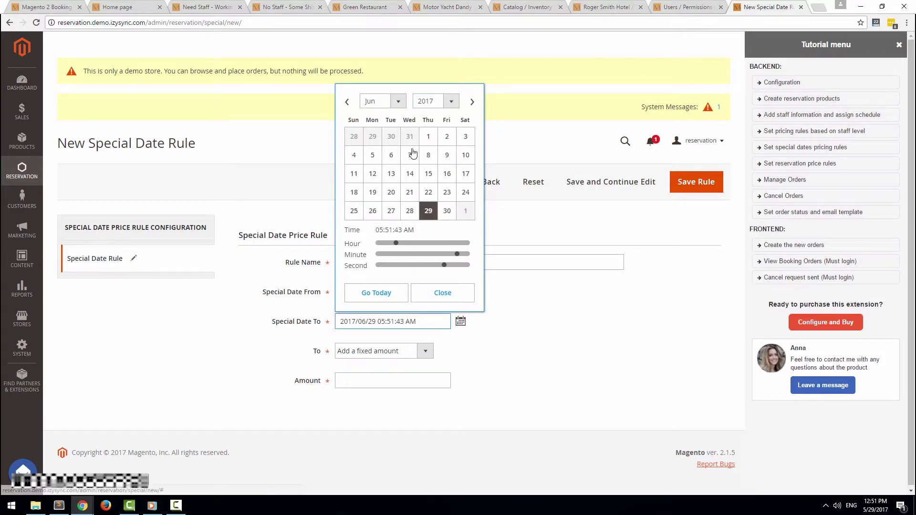
click(438, 295)
click(396, 351)
click(377, 362)
click(395, 377)
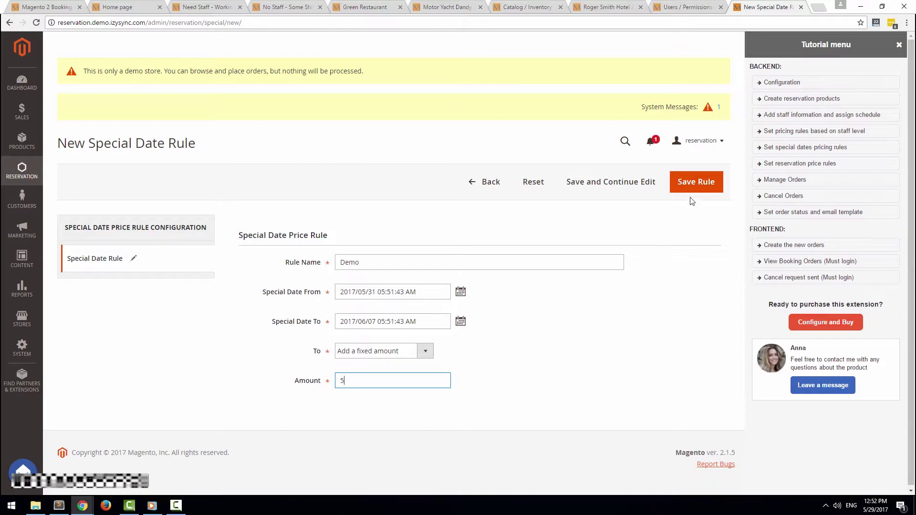
click(694, 183)
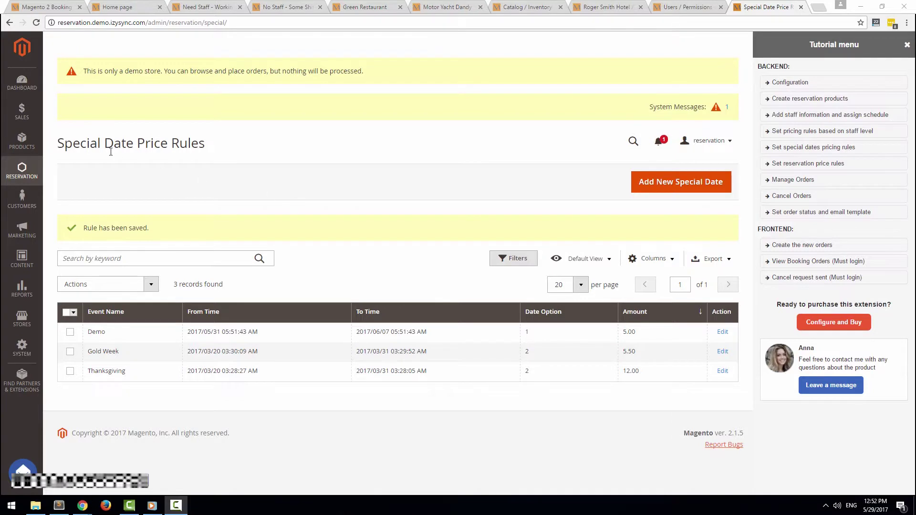
click(22, 169)
click(86, 172)
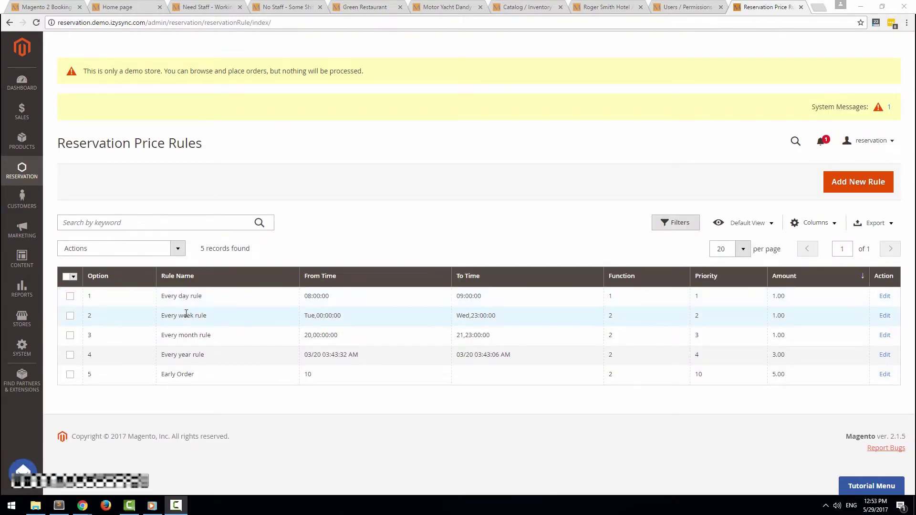
Begin a new reservation price rule named Demo applying to orders placed early
drag(165, 376, 205, 376)
click(207, 376)
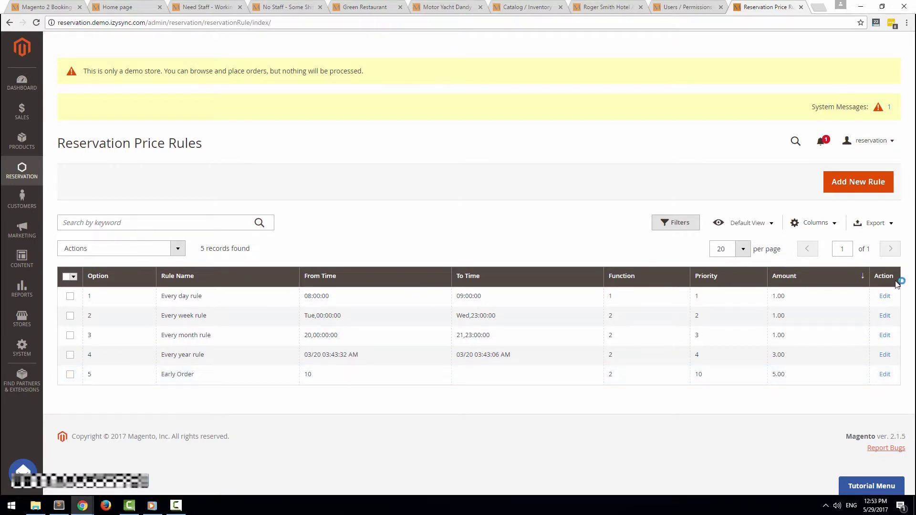
click(868, 188)
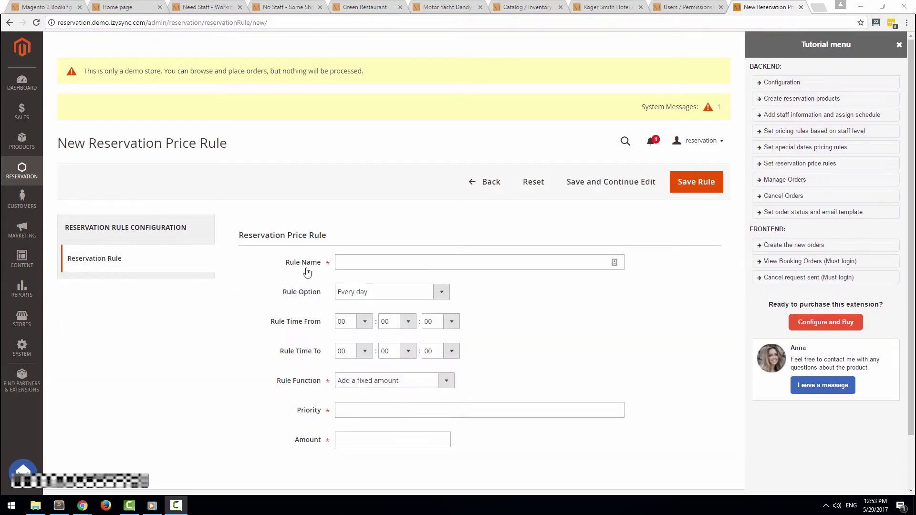
click(377, 260)
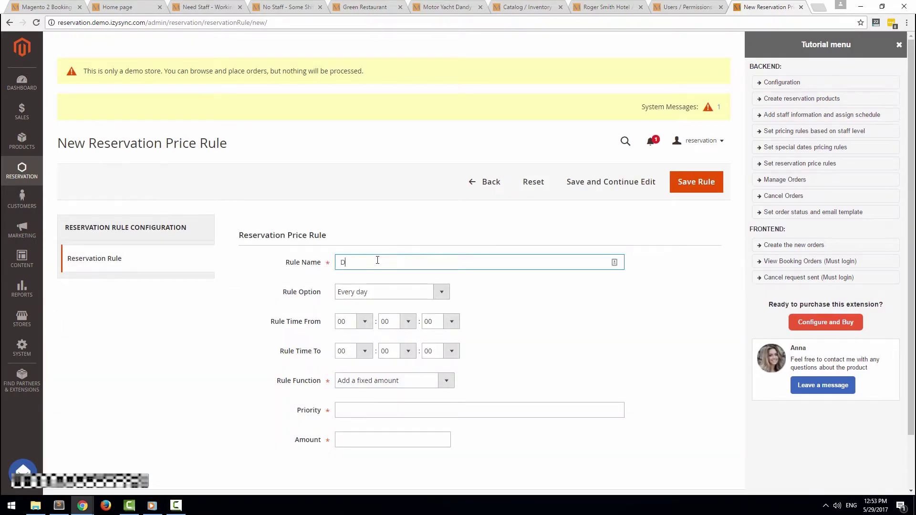
click(387, 293)
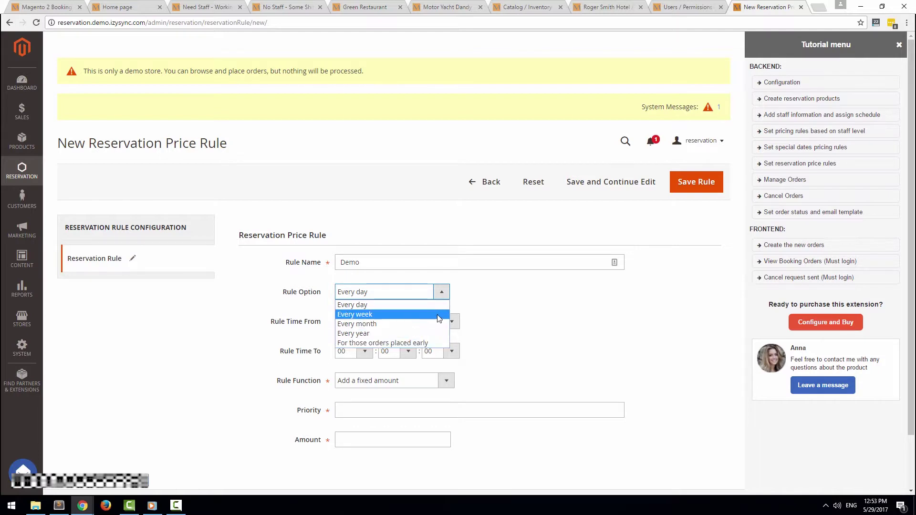
click(433, 324)
click(436, 296)
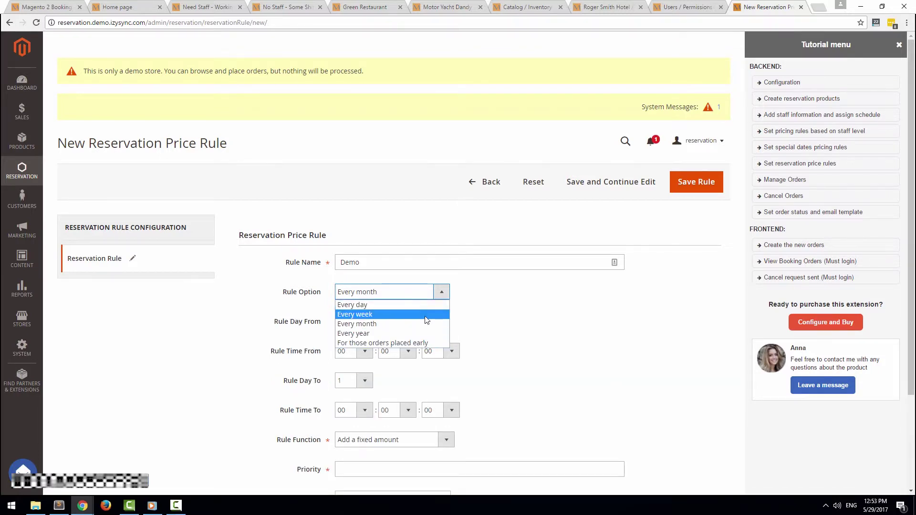
click(423, 314)
click(433, 292)
click(416, 333)
click(421, 299)
click(401, 342)
Give the Demo rule 5 days, a fixed amount of 20, priority 11, and save it
click(401, 320)
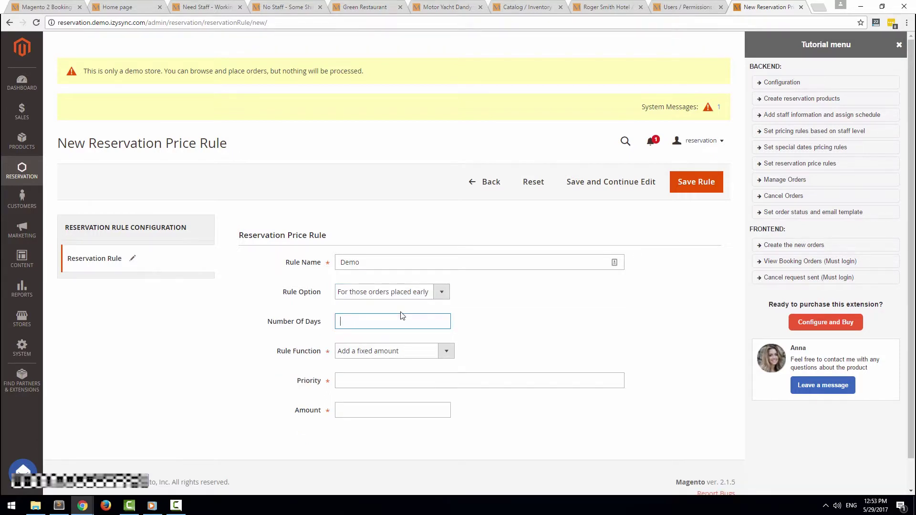
click(400, 351)
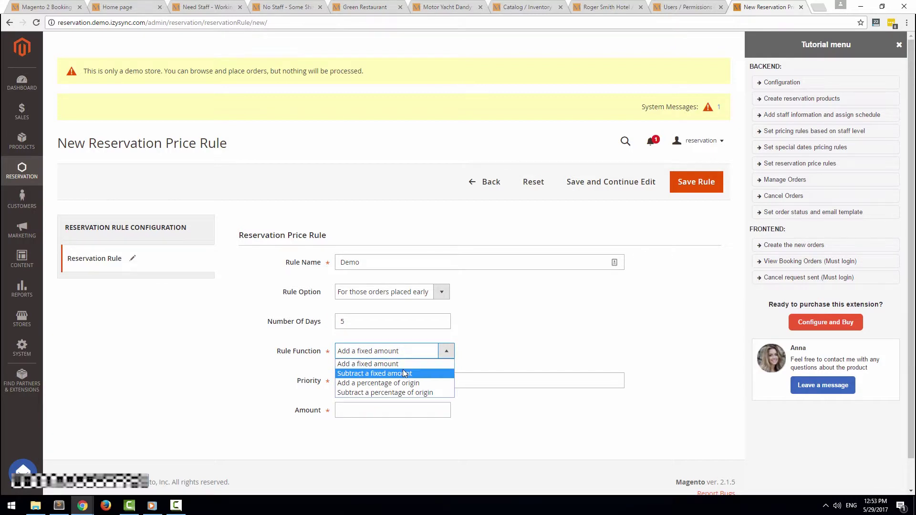
click(425, 403)
click(426, 405)
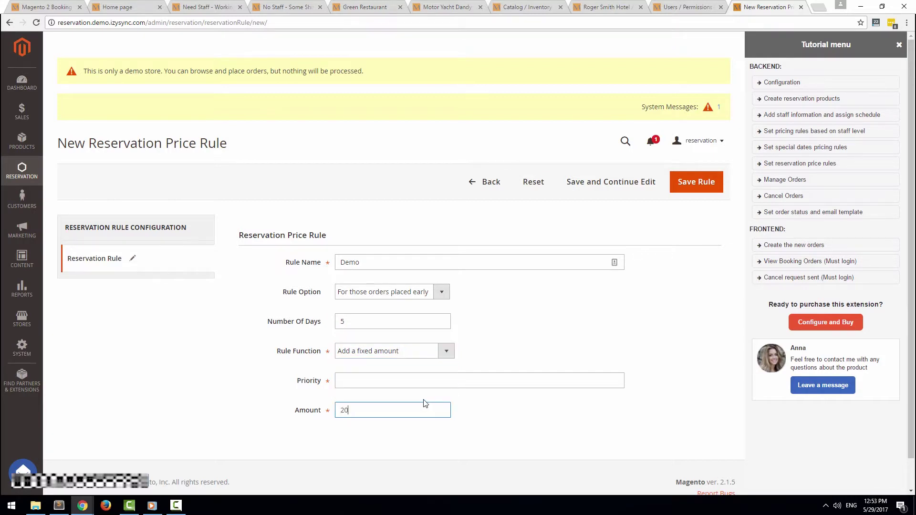
click(427, 378)
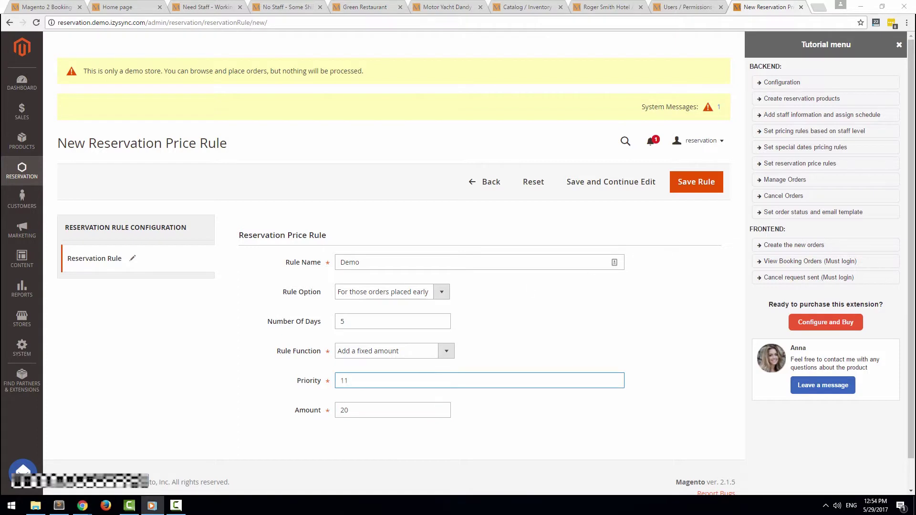
key(ctrl+shift+t)
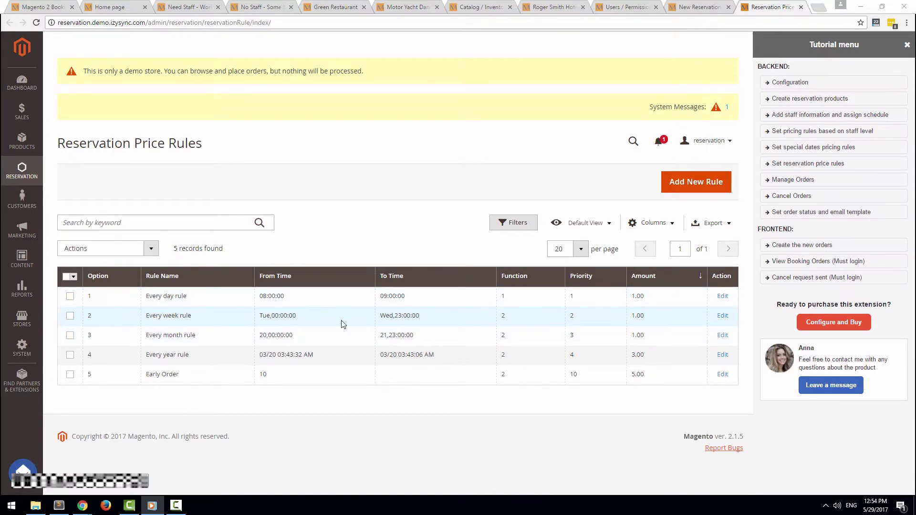
click(685, 9)
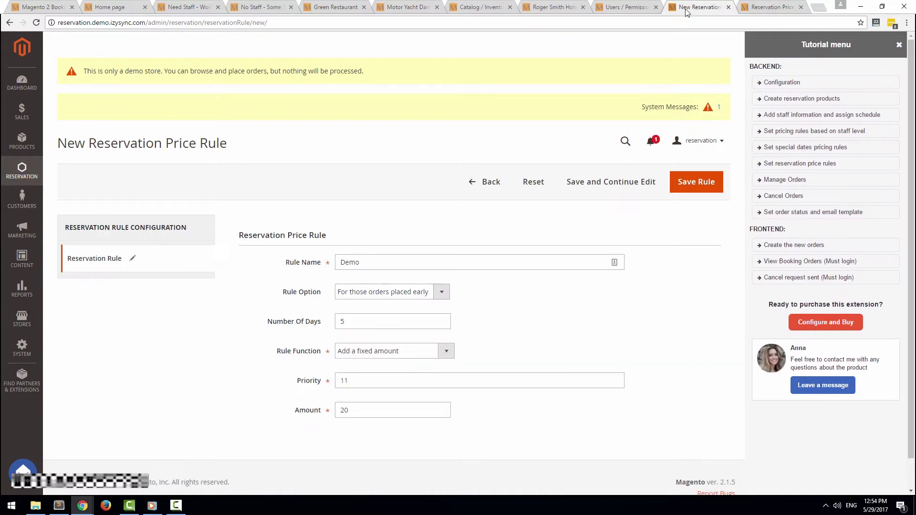
click(697, 179)
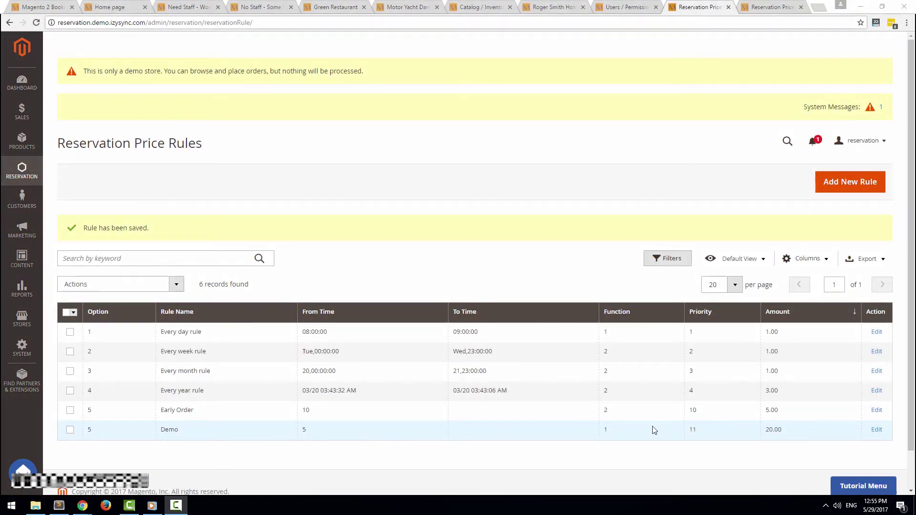
click(36, 152)
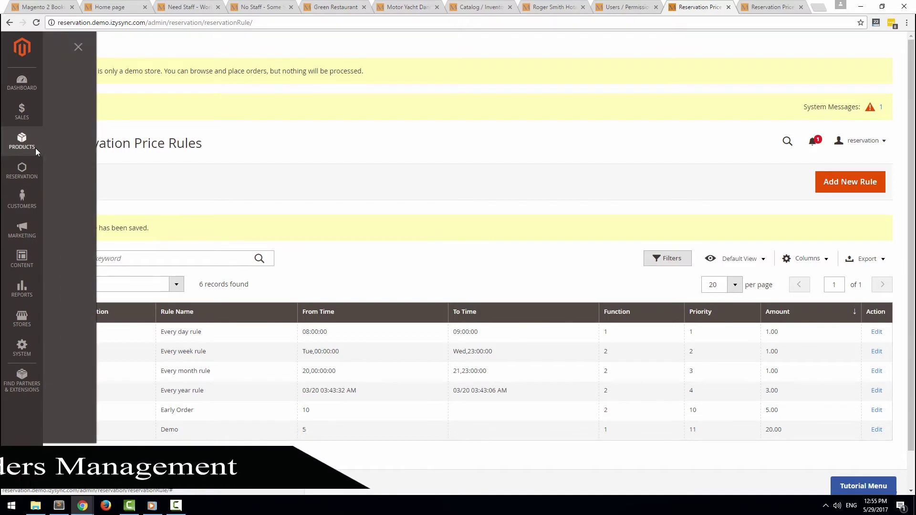
Open Reservation Orders, select the Sauna & Capsule Spadio order, and view its reservation status actions
click(26, 178)
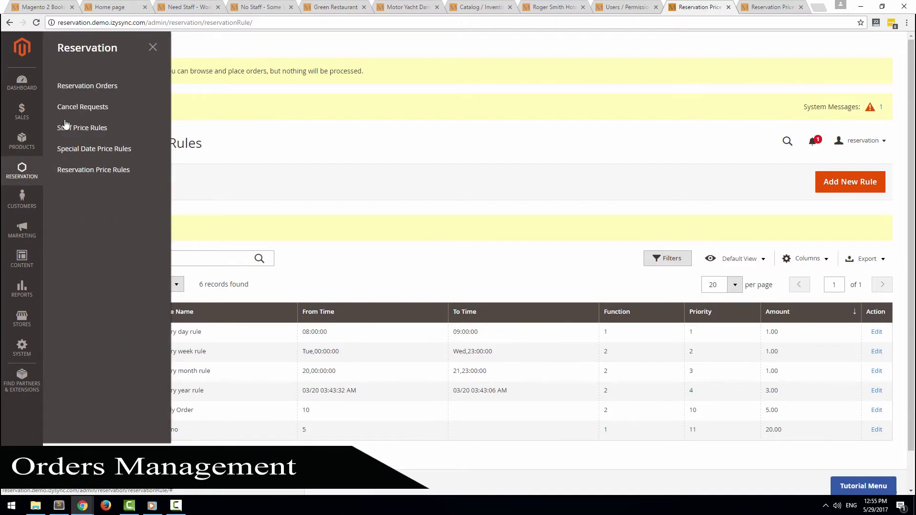
click(92, 95)
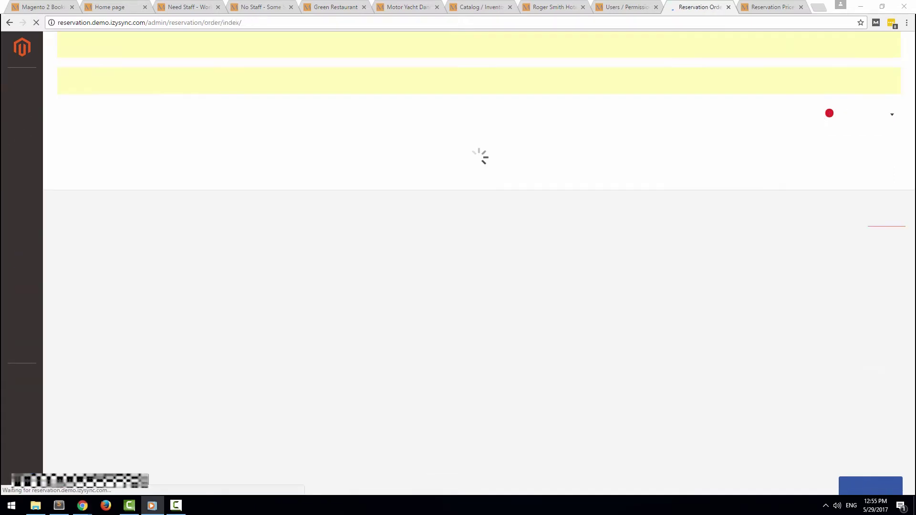
drag(911, 91, 912, 137)
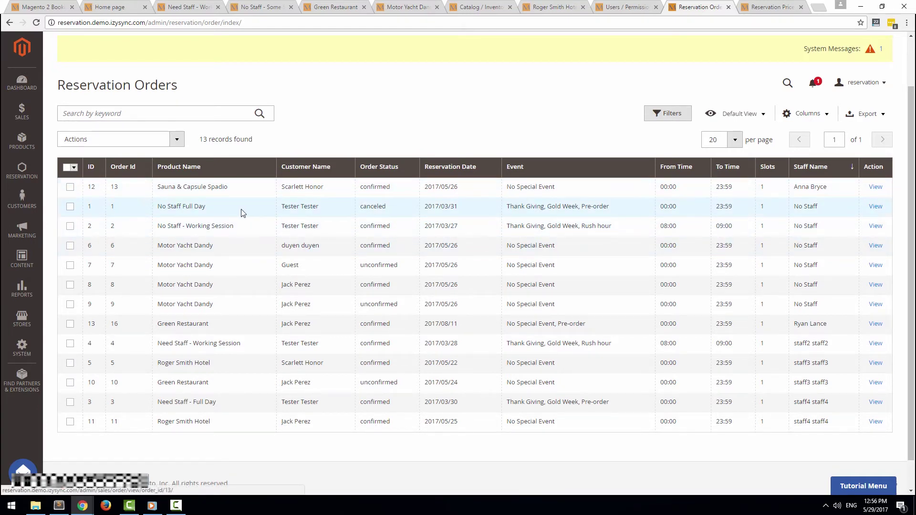
click(71, 189)
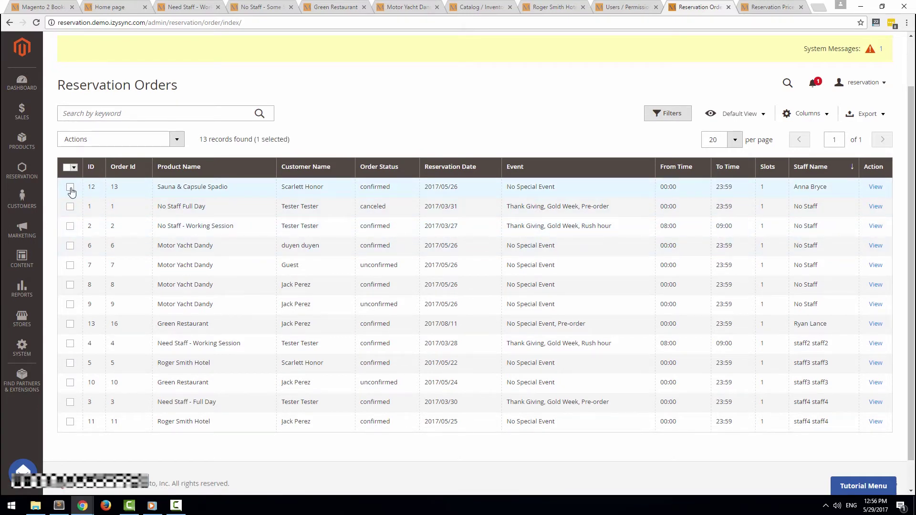
click(146, 141)
click(116, 177)
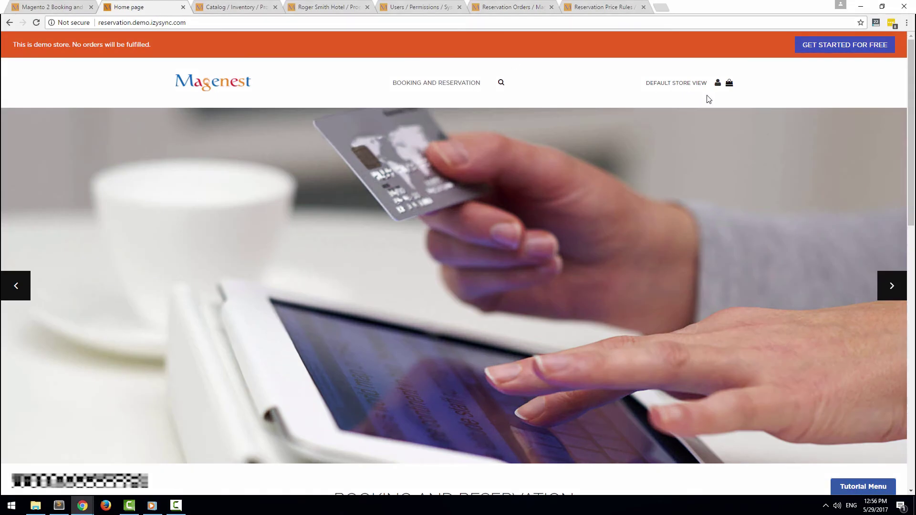
Request cancellation of Green Restaurant order 16 from My Booking And Reservation, then return to admin
click(719, 83)
click(696, 107)
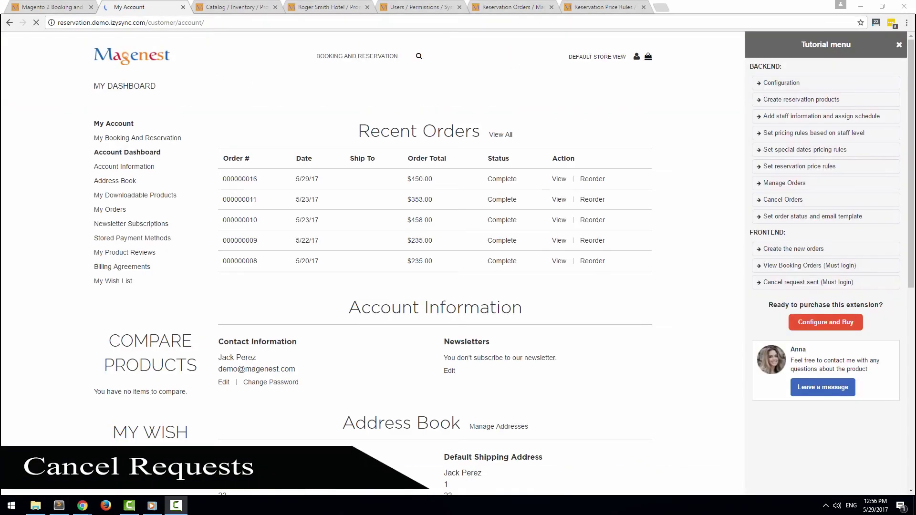
click(162, 165)
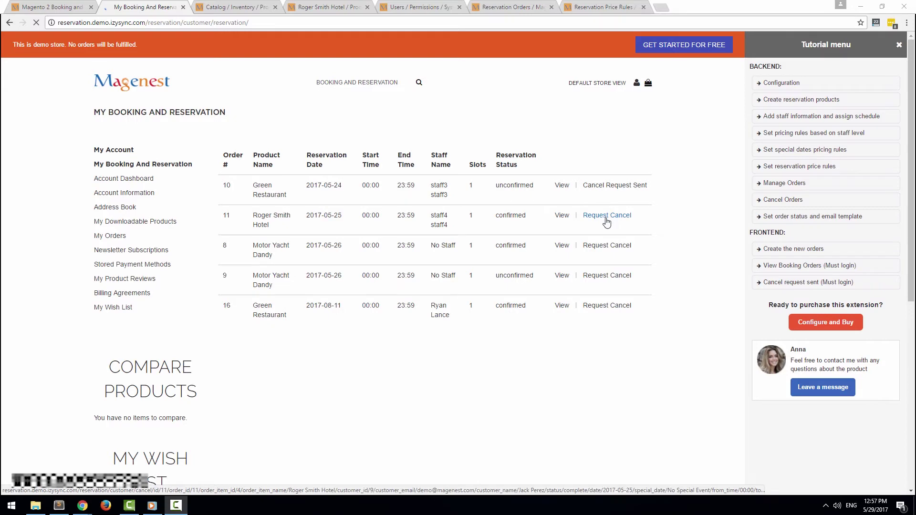
click(604, 306)
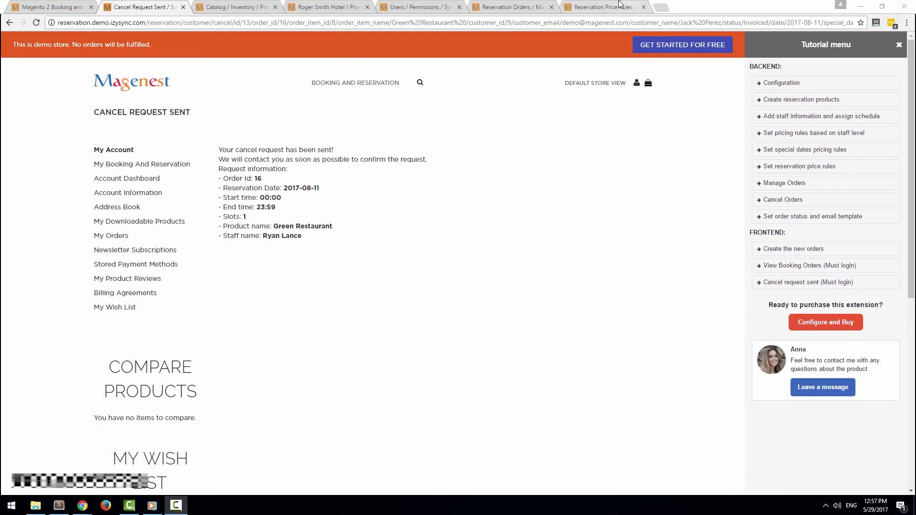
click(619, 6)
click(545, 6)
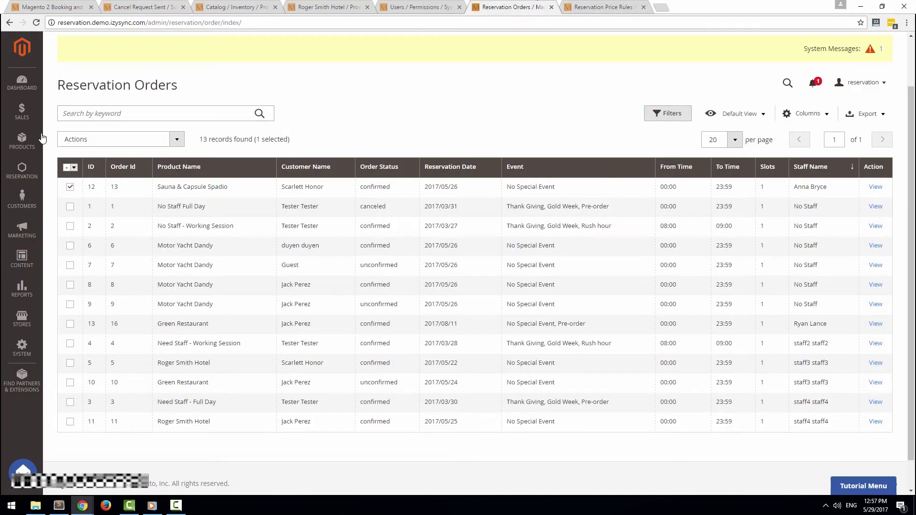
Accept cancel request 16 with the Cancel Schedule action, confirm, then check the mail inbox
click(22, 170)
click(107, 114)
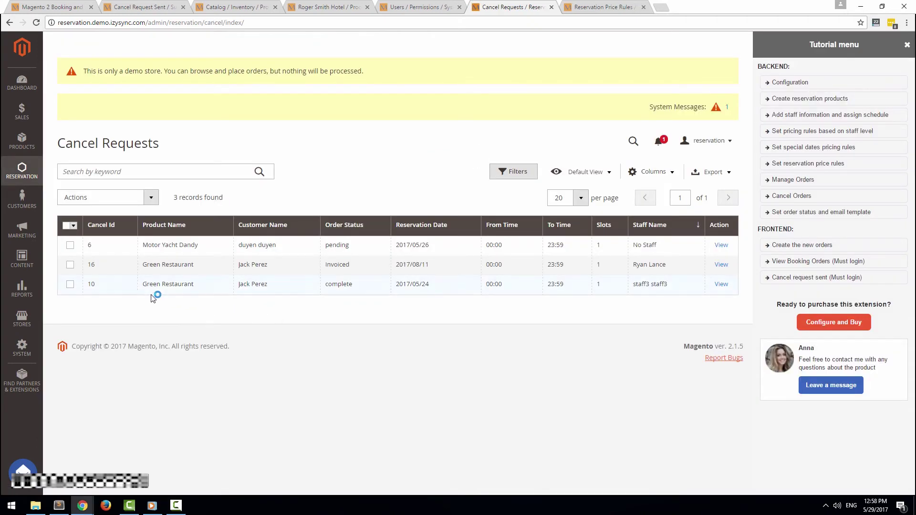
click(70, 265)
click(116, 204)
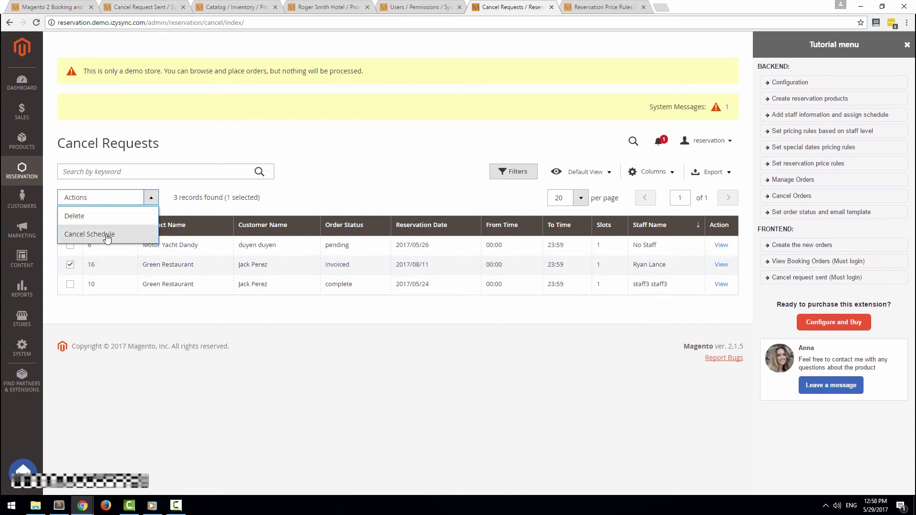
click(88, 234)
click(907, 45)
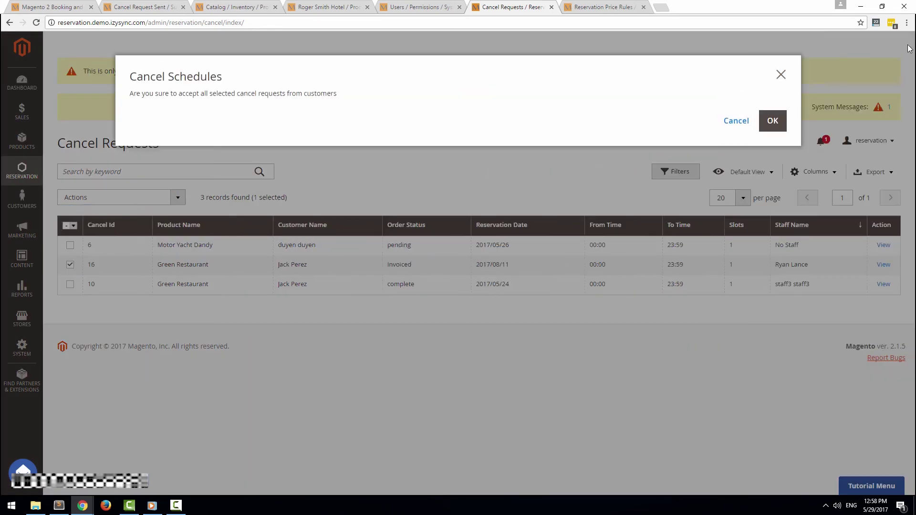
click(770, 118)
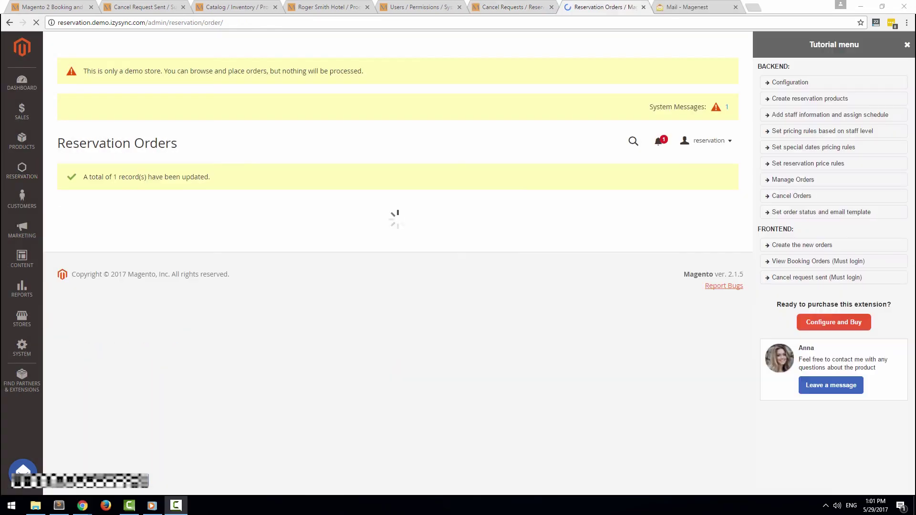
click(692, 7)
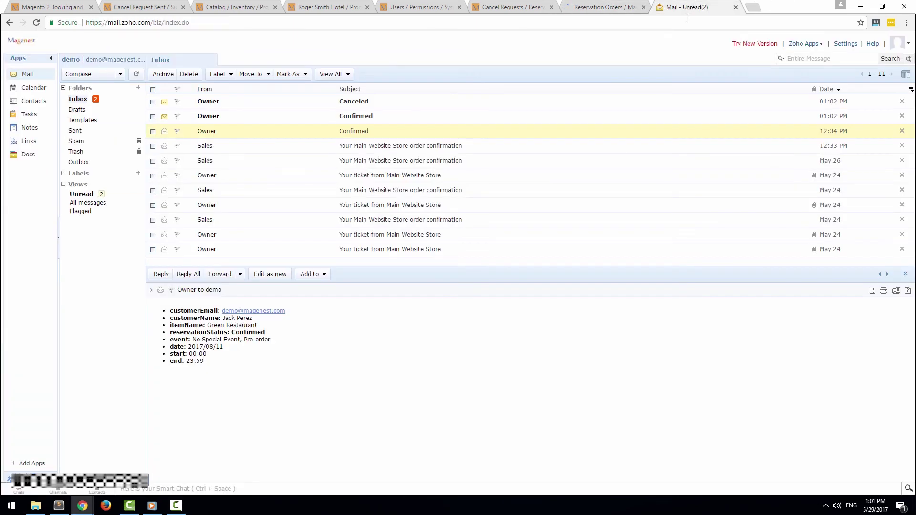
In the Zoho Mail inbox, read the Confirmed and Canceled emails for the Green Restaurant reservation
click(359, 119)
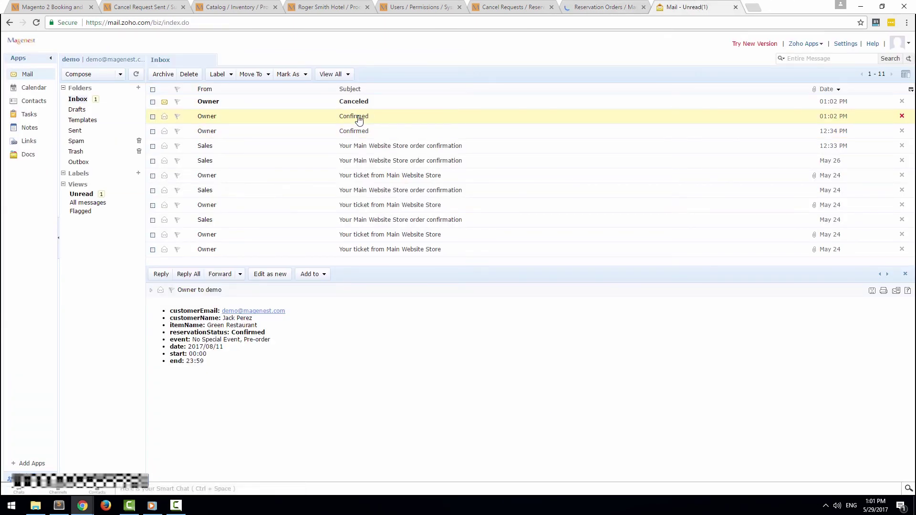
click(358, 103)
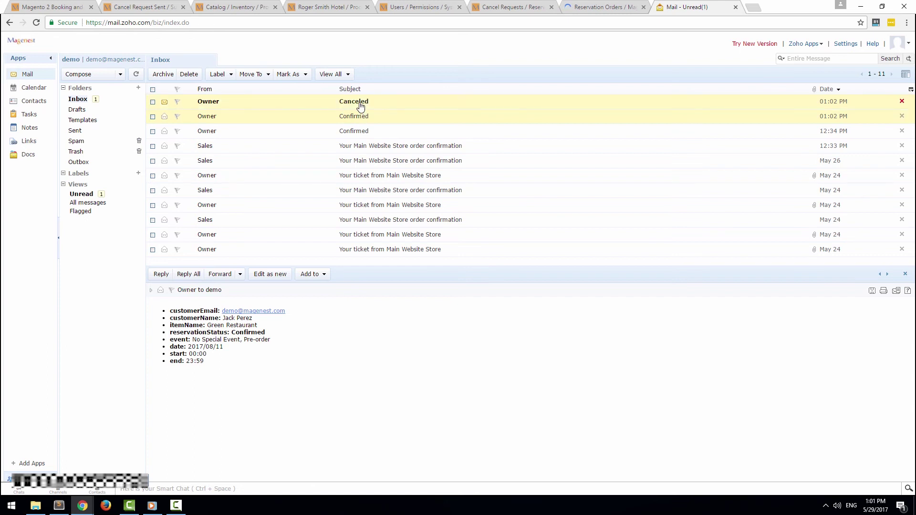